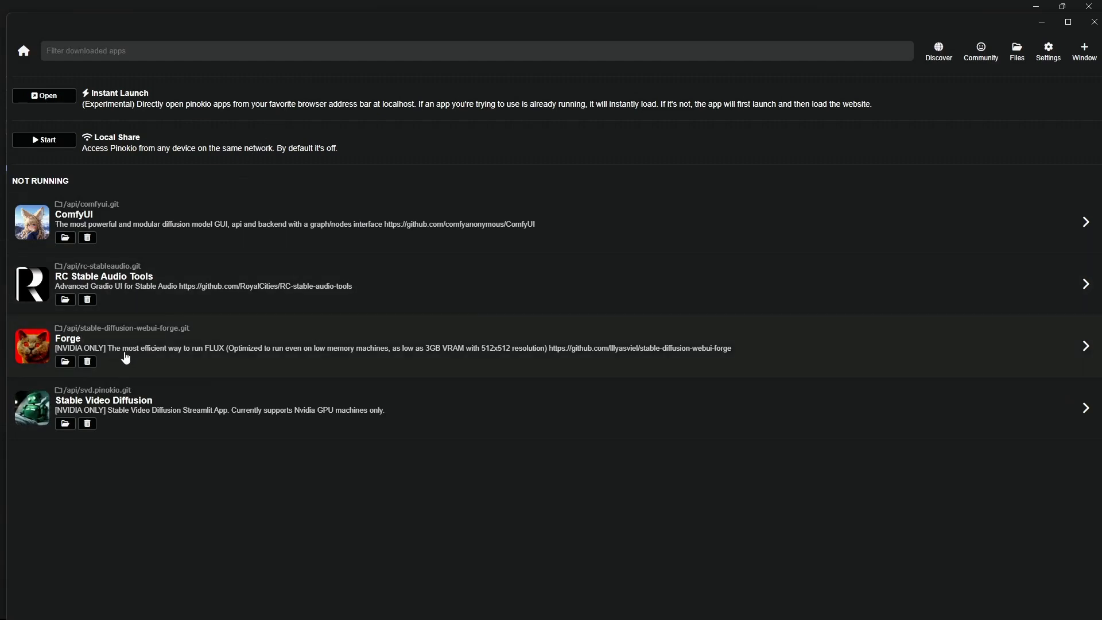
Find Forge among the verified scripts on Pinokio's Discover page and open its web interface.
{"action": "left_click", "coordinate": [1067, 22]}
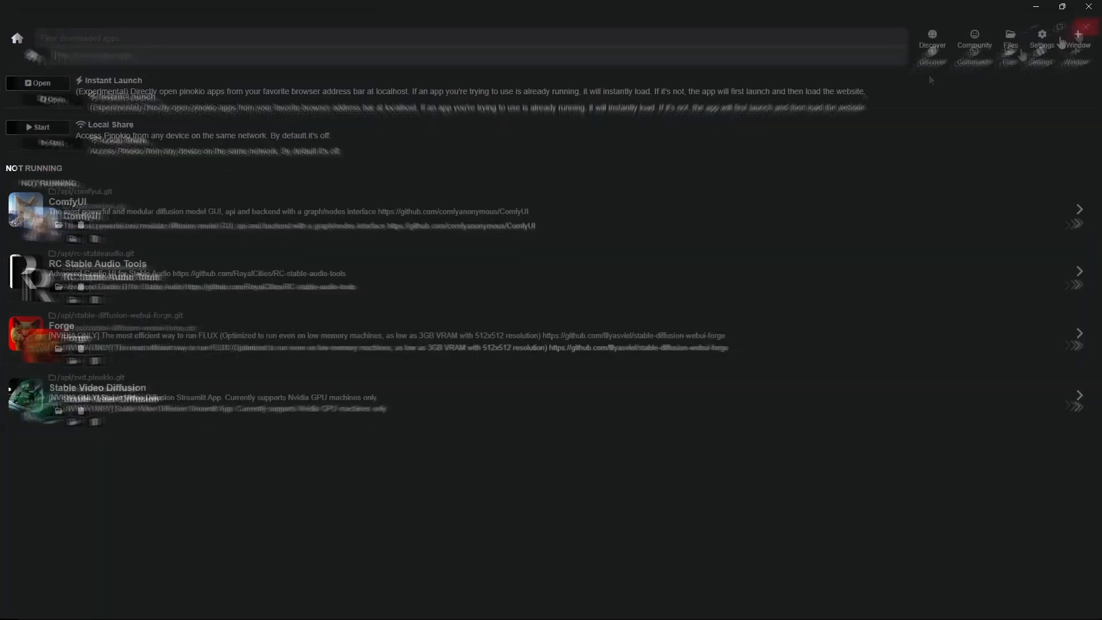
{"action": "left_click", "coordinate": [932, 37]}
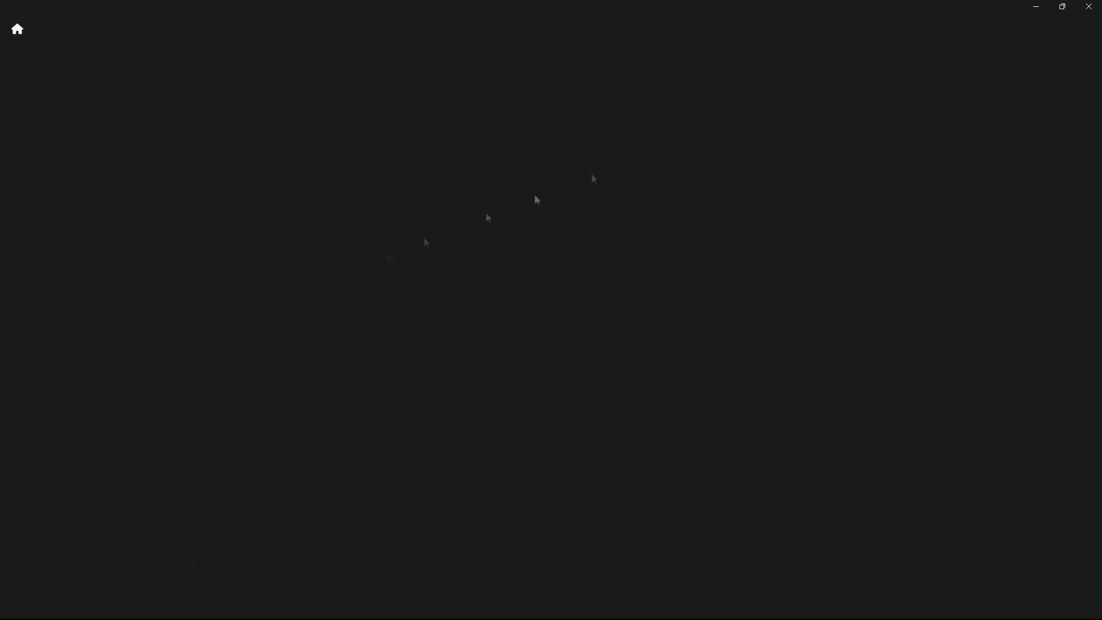
{"action": "scroll", "coordinate": [418, 300], "scroll_direction": "down", "scroll_amount": 1}
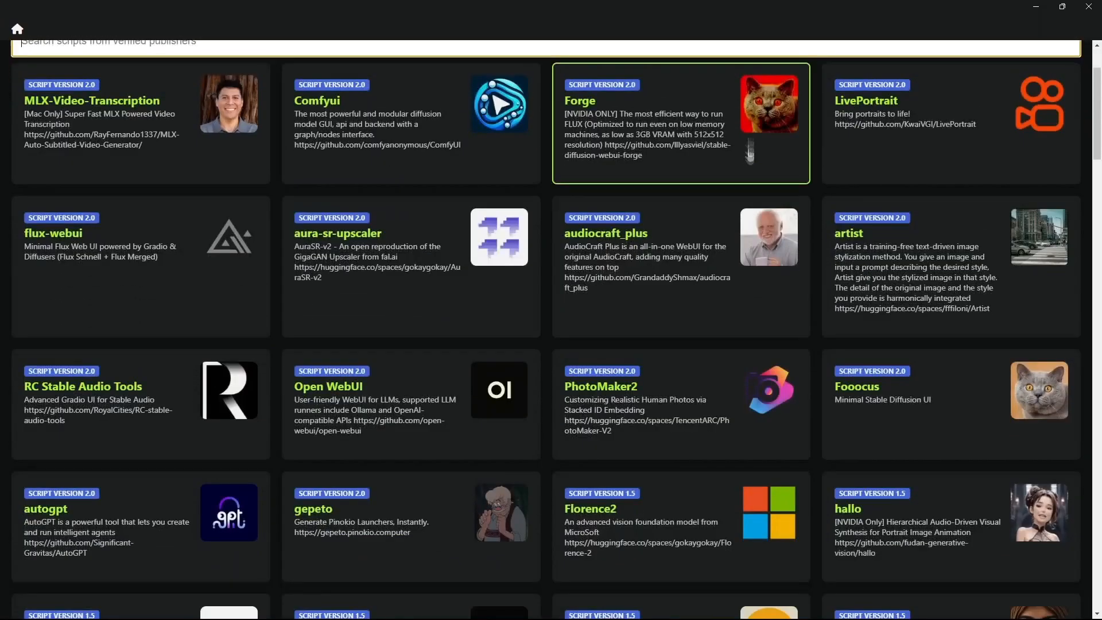
{"action": "left_click", "coordinate": [688, 126]}
{"action": "left_click", "coordinate": [539, 300]}
{"action": "left_click", "coordinate": [310, 334]}
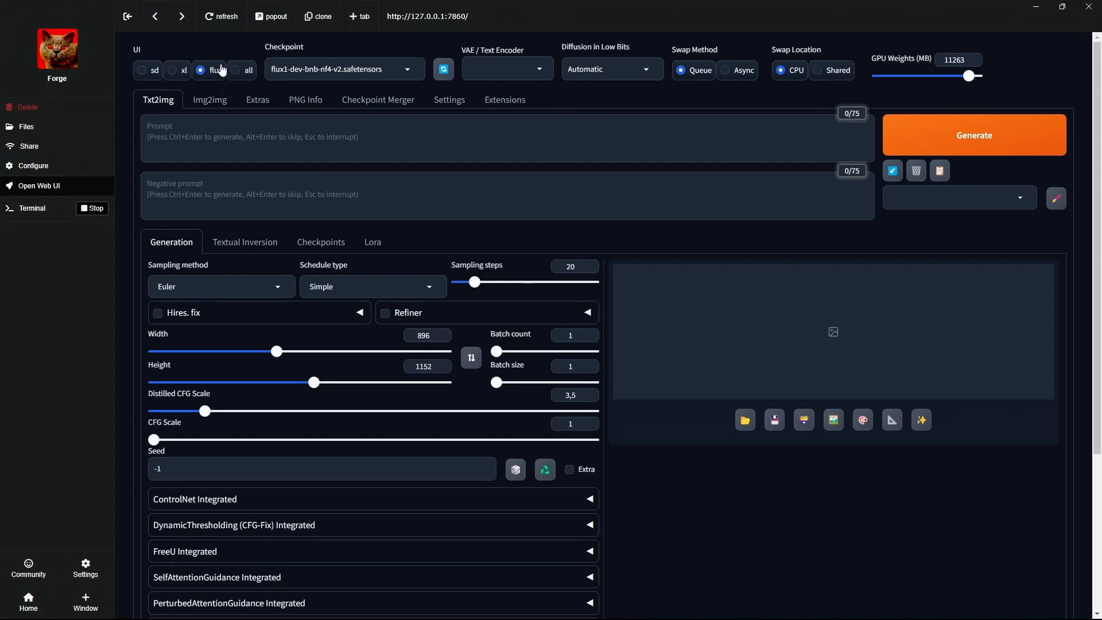
Examine the checkpoint models available in Forge.
{"action": "left_click", "coordinate": [282, 69]}
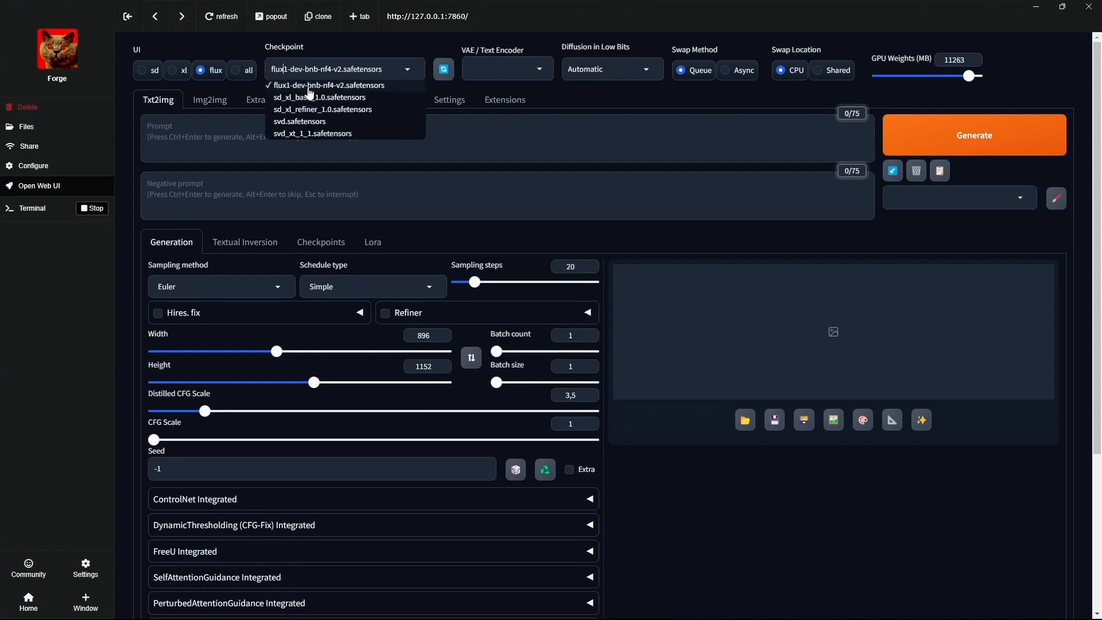
{"action": "left_click", "coordinate": [249, 43]}
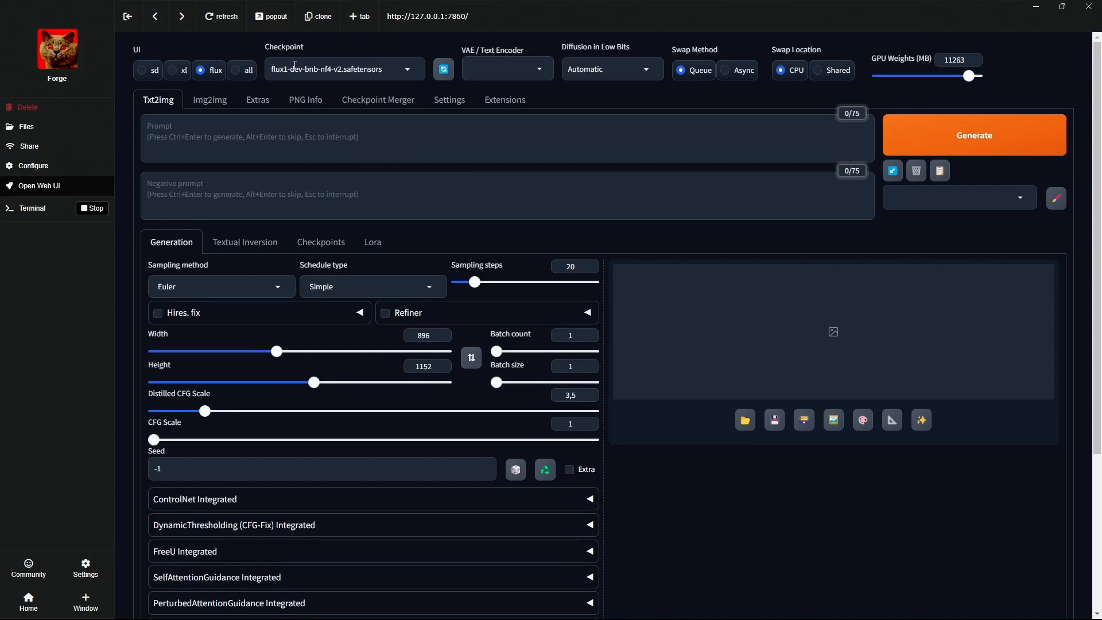
{"action": "left_click", "coordinate": [297, 66]}
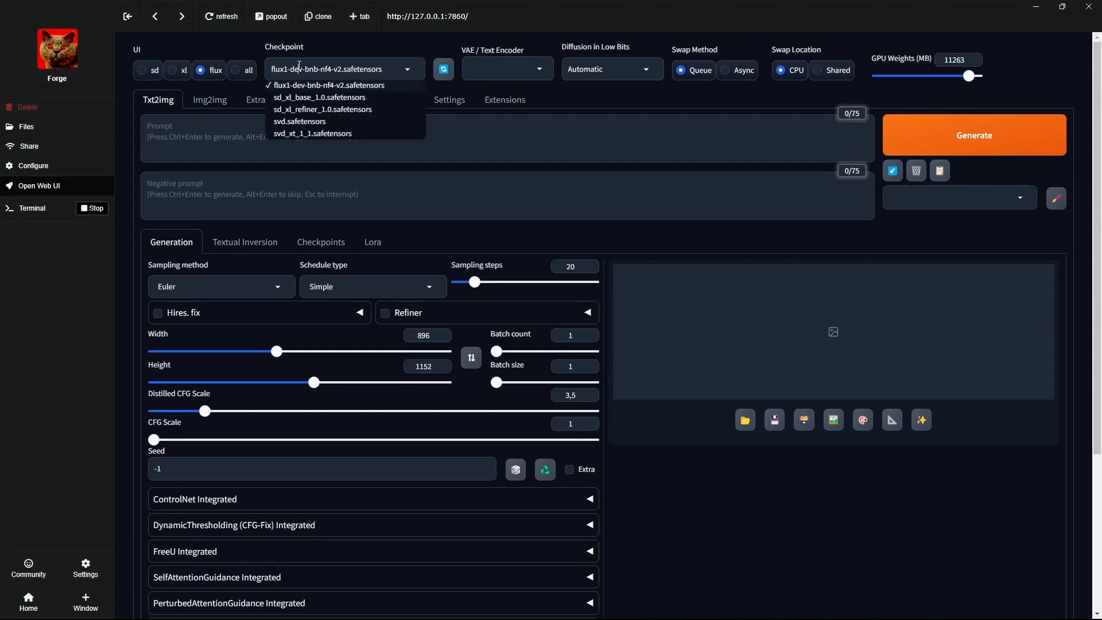
{"action": "left_click", "coordinate": [234, 43]}
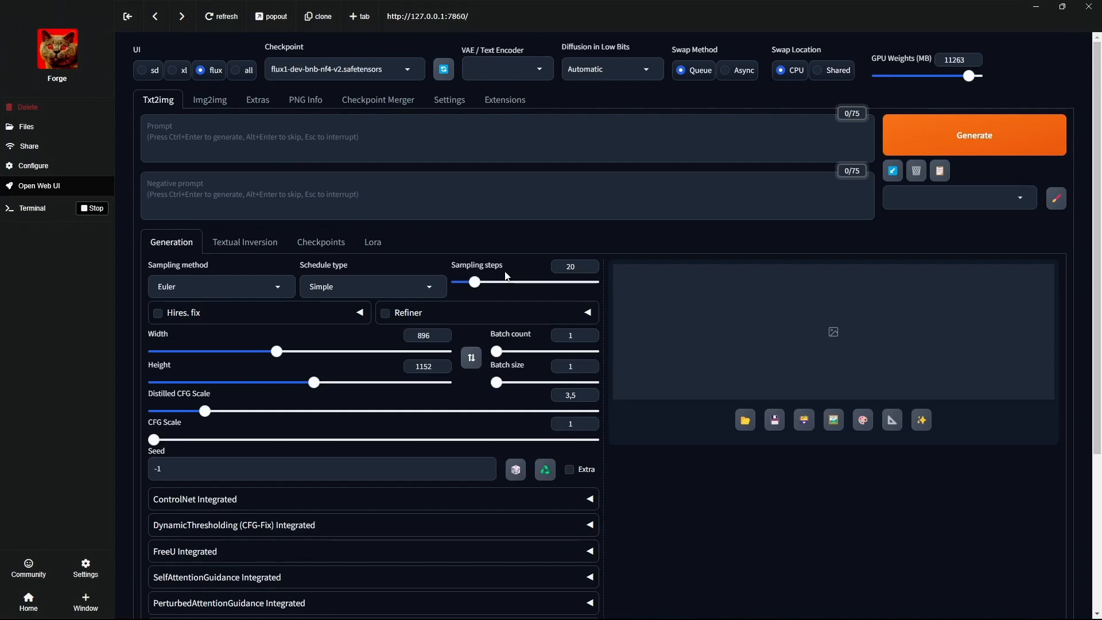
Generate a text-to-image result from "Slavic girl with blue eyes and blond hair with eyeglasses" and check its progress in the terminal.
{"action": "left_click", "coordinate": [349, 135]}
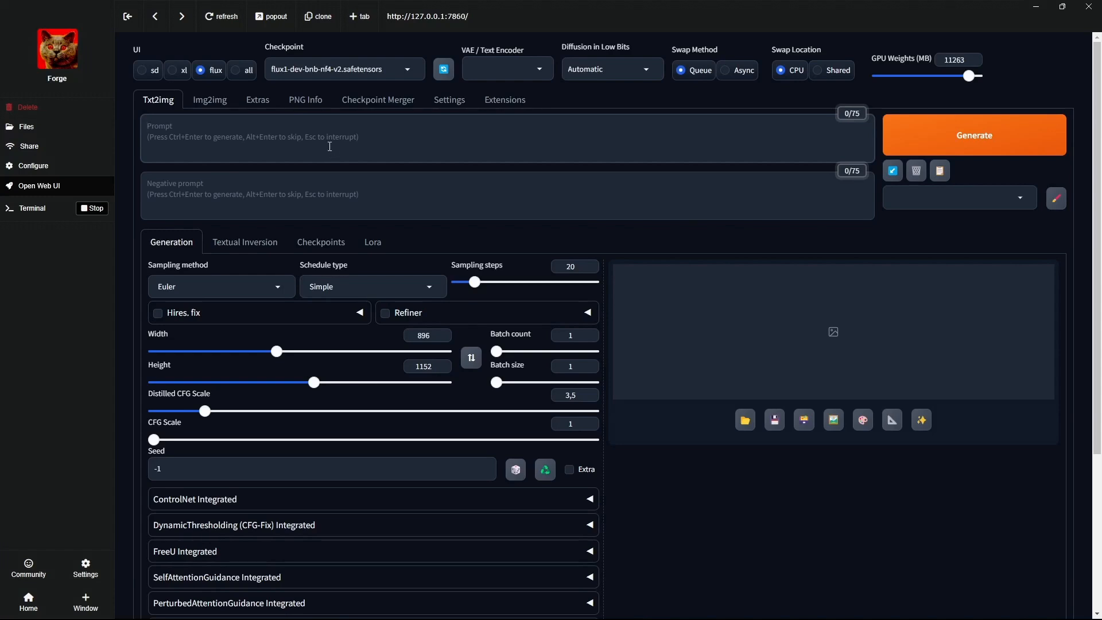
{"action": "type", "text": "Slavic girl with blue eyes and blond hair with eyes"}
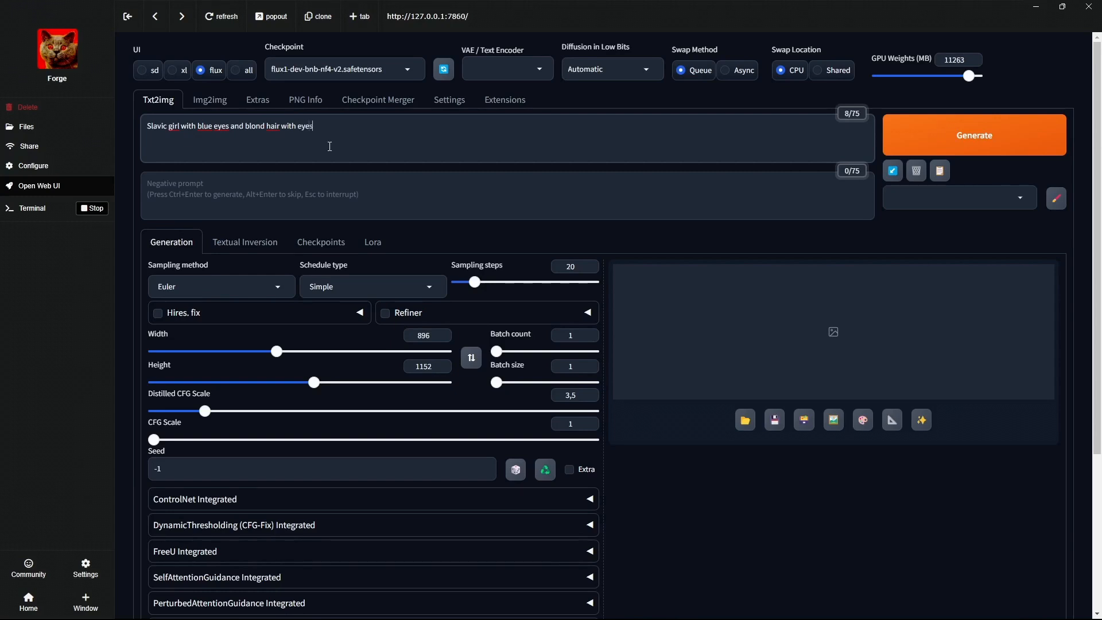
{"action": "type", "text": "galasses"}
{"action": "left_click", "coordinate": [932, 131]}
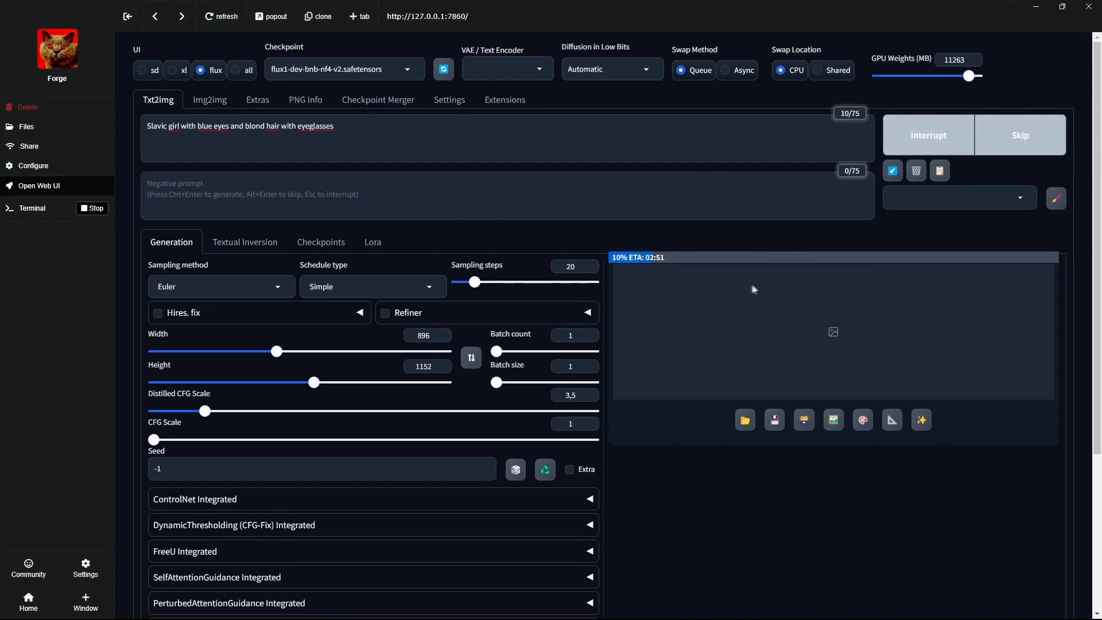
{"action": "left_click", "coordinate": [34, 210]}
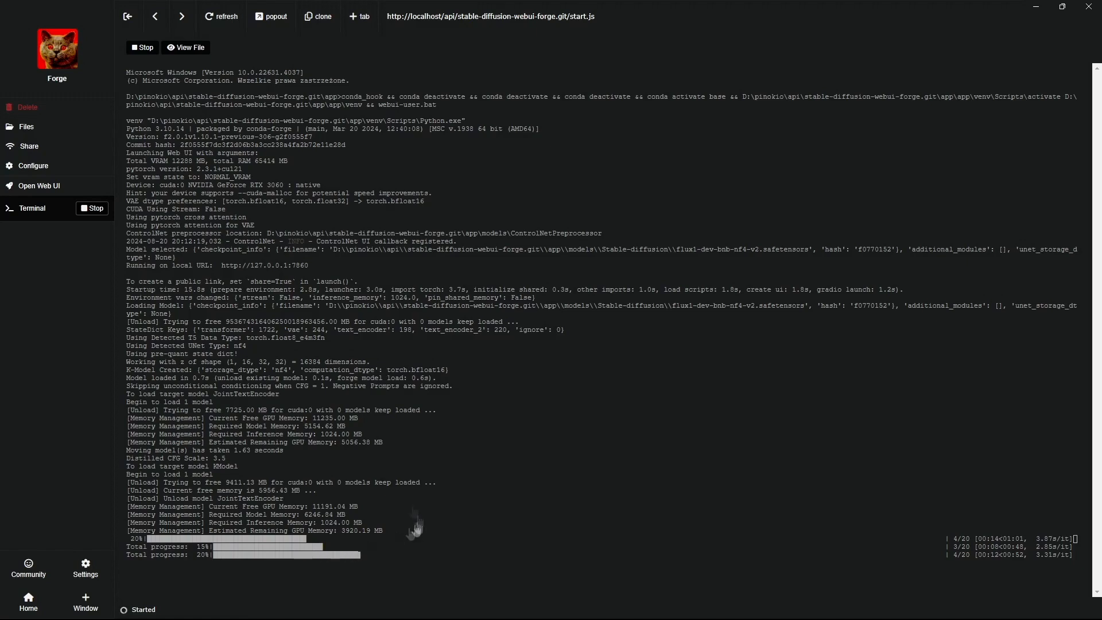
{"action": "left_click", "coordinate": [51, 186]}
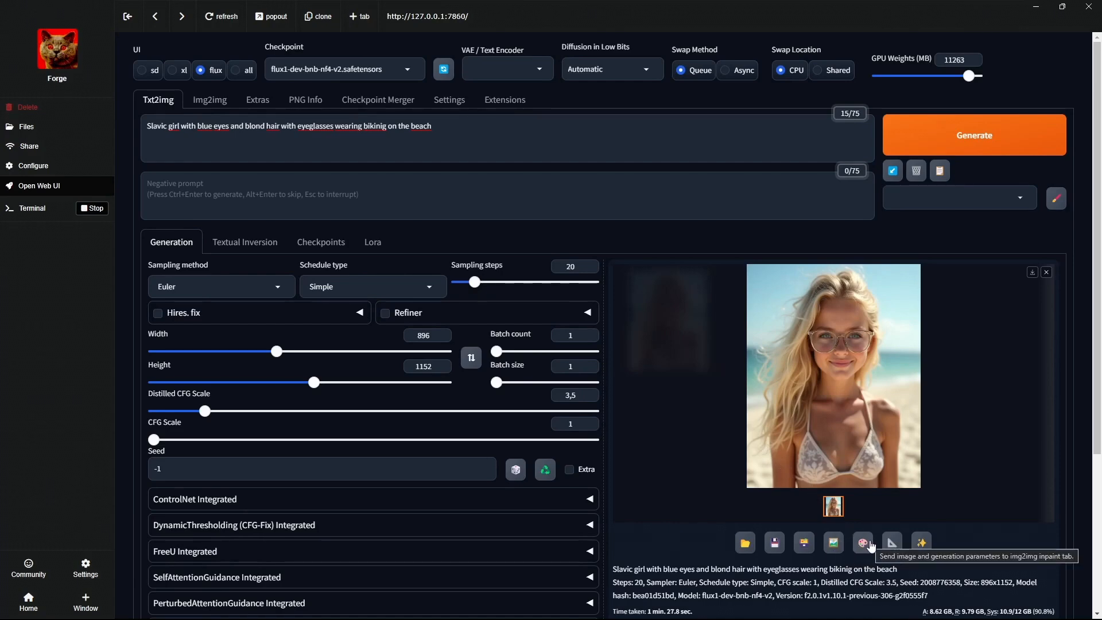
Send the generated beach image to img2img and close the preview of the earlier result there.
{"action": "left_click", "coordinate": [840, 541]}
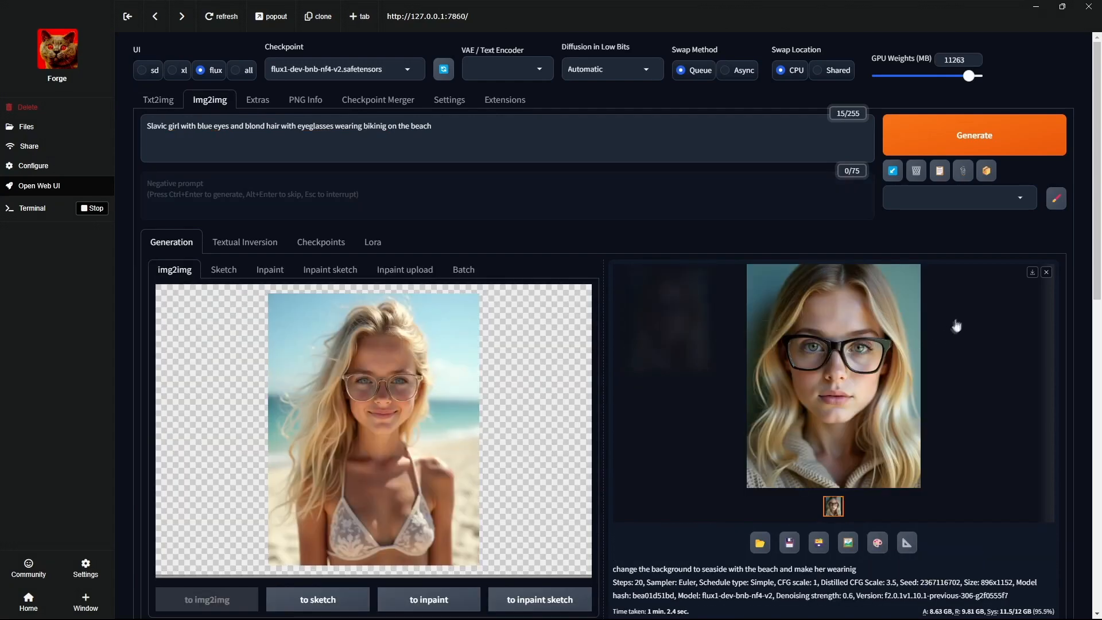
{"action": "left_click", "coordinate": [1046, 272]}
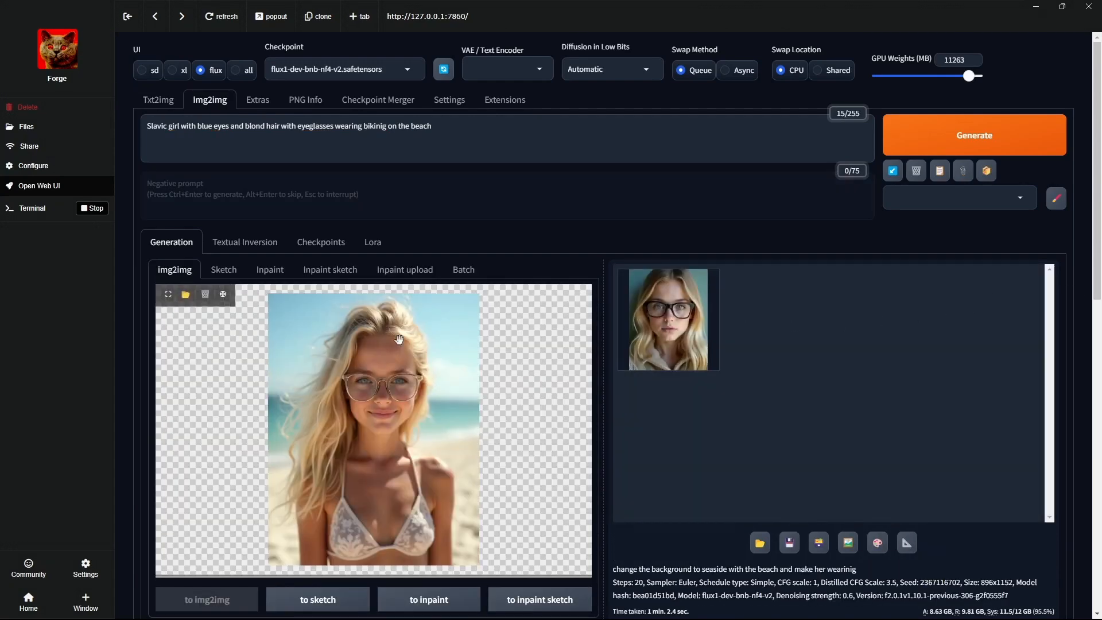
Replace the img2img prompt with "Make her holding a piece of paper that reads Wykop" and generate the image.
{"action": "left_click", "coordinate": [292, 127]}
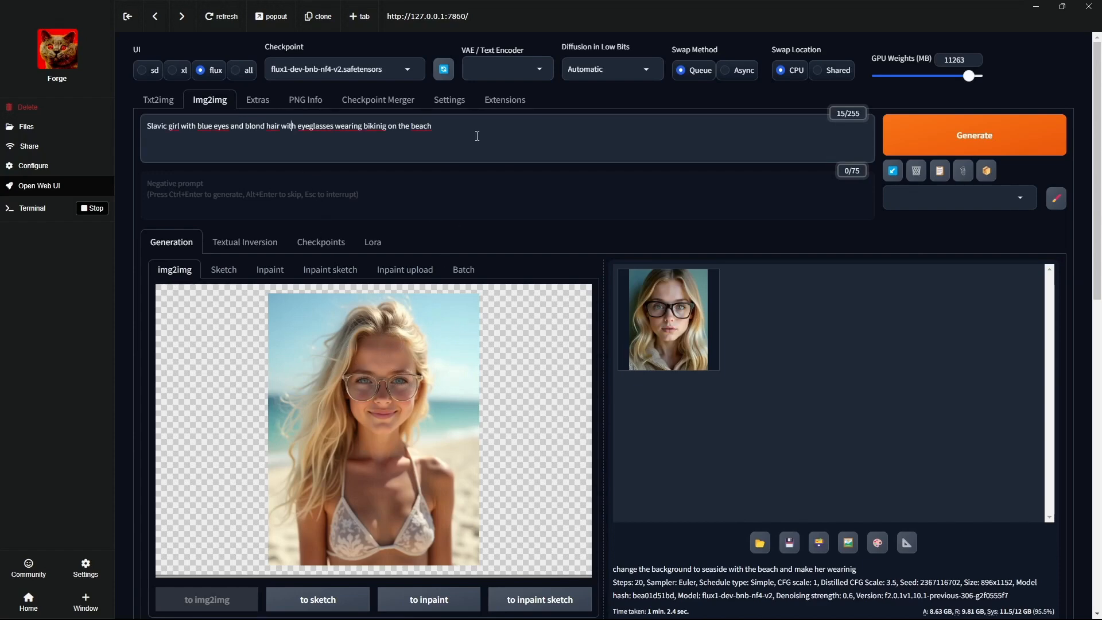
{"action": "left_click_drag", "start_coordinate": [476, 136], "coordinate": [138, 125]}
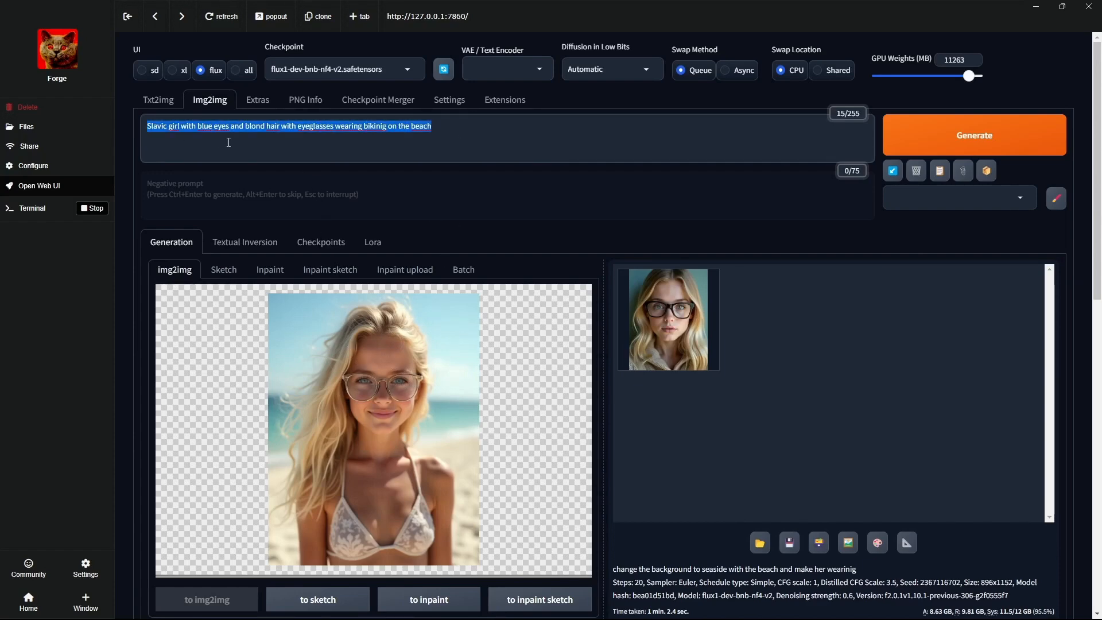
{"action": "type", "text": "I want"}
{"action": "key", "text": "ctrl+a"}
{"action": "type", "text": "Make her holding a"}
{"action": "type", "text": " piece of pape"}
{"action": "type", "text": "r wit"}
{"action": "type", "text": "at r"}
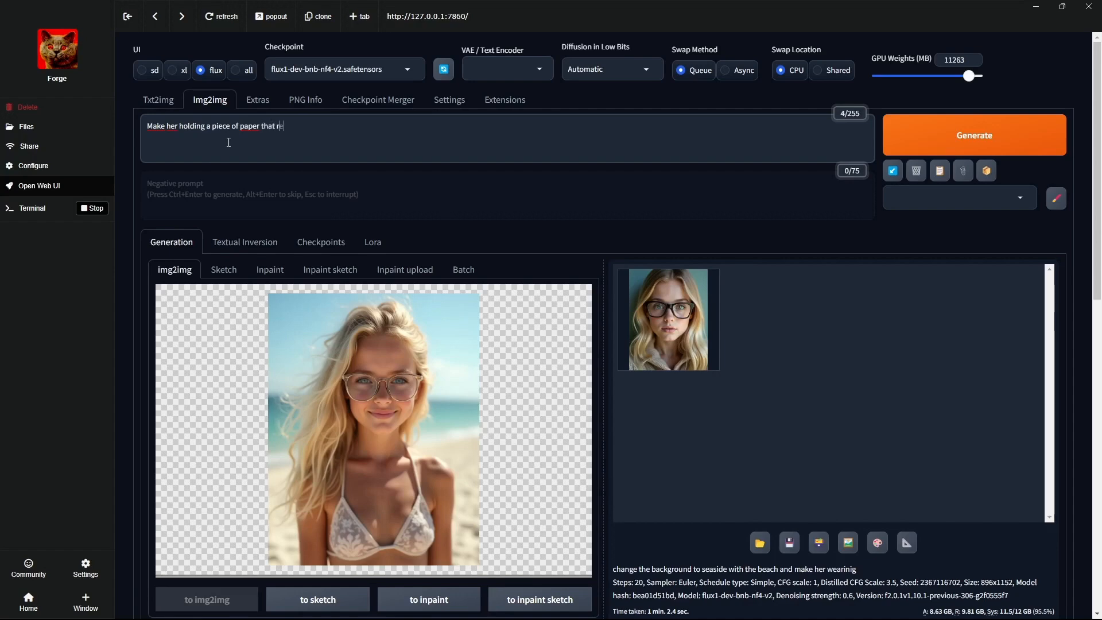
{"action": "type", "text": "eads Wykop"}
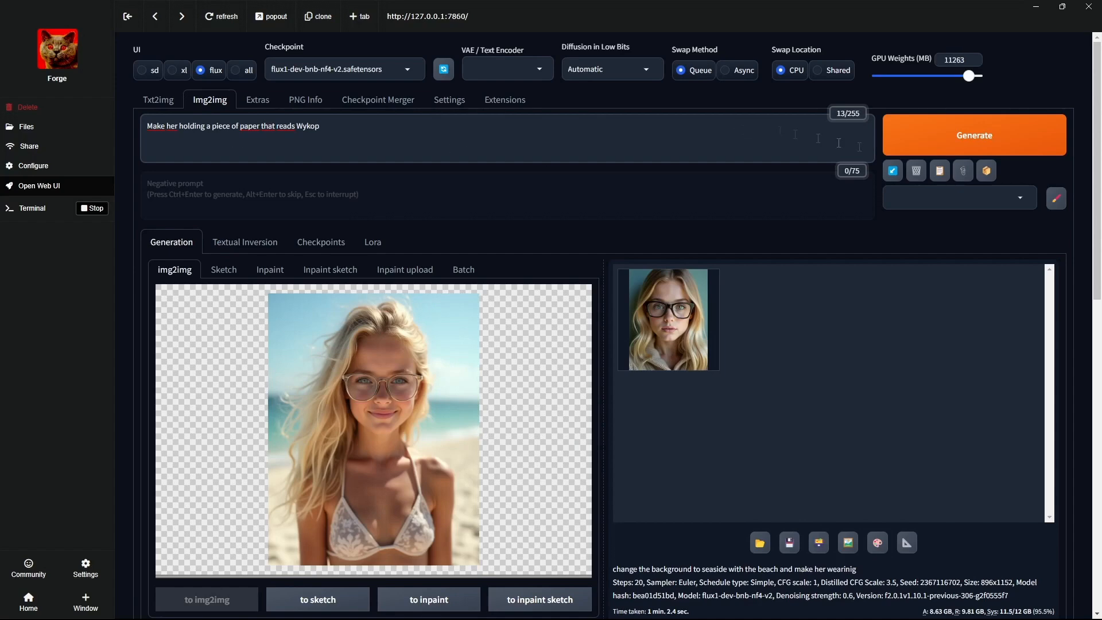
{"action": "left_click", "coordinate": [943, 141]}
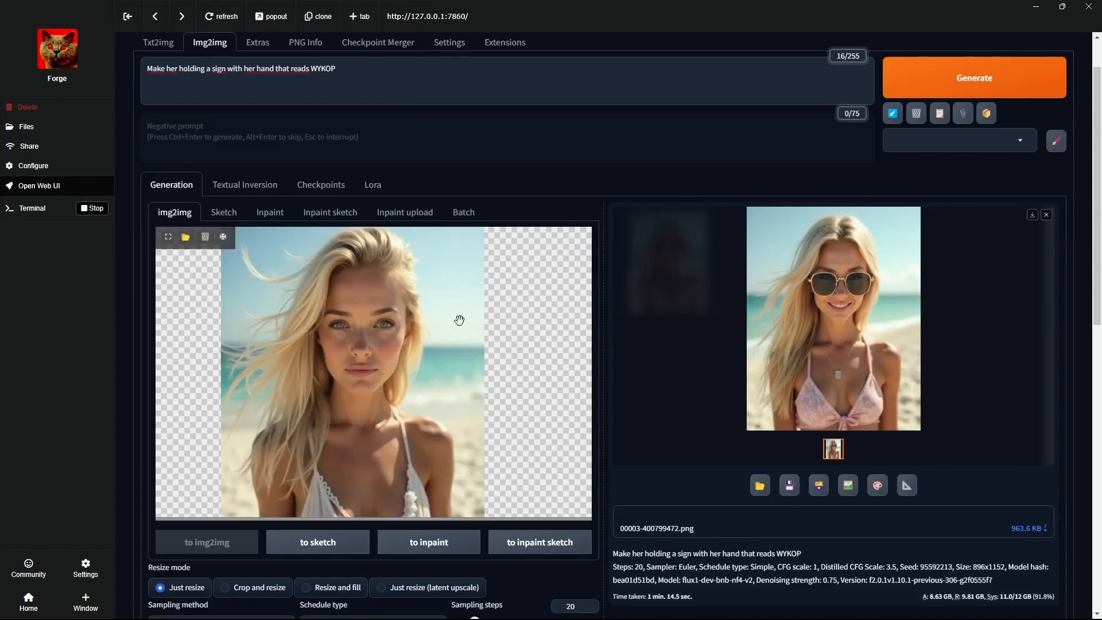
Send the image of the woman holding the sign from img2img to the sketch canvas.
{"action": "scroll", "coordinate": [457, 326], "scroll_direction": "down", "scroll_amount": 2}
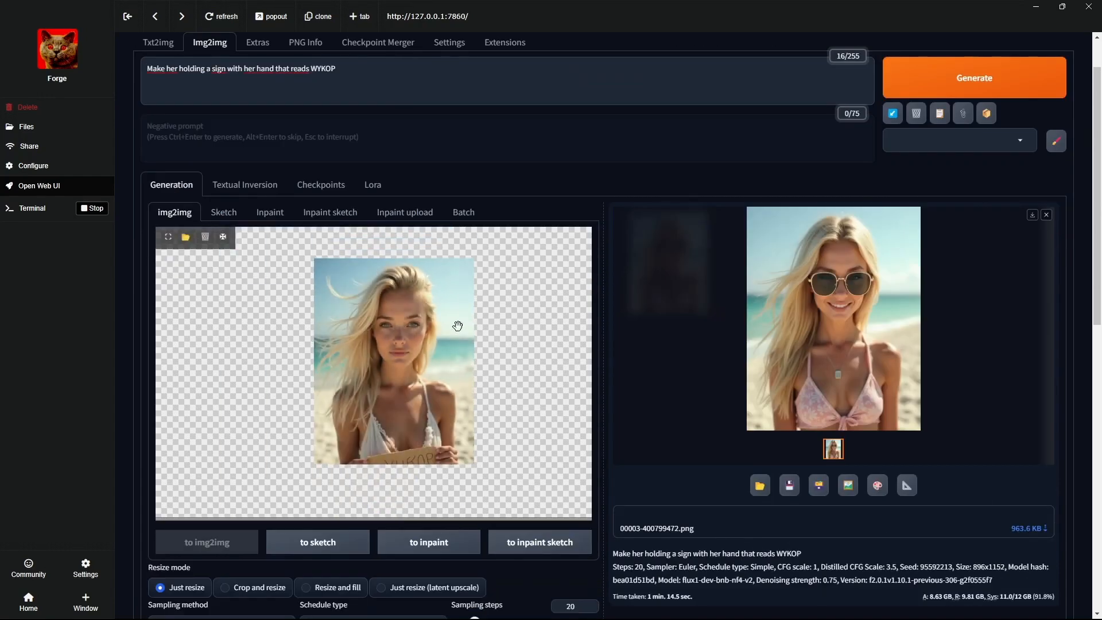
{"action": "scroll", "coordinate": [416, 455], "scroll_direction": "up", "scroll_amount": 2}
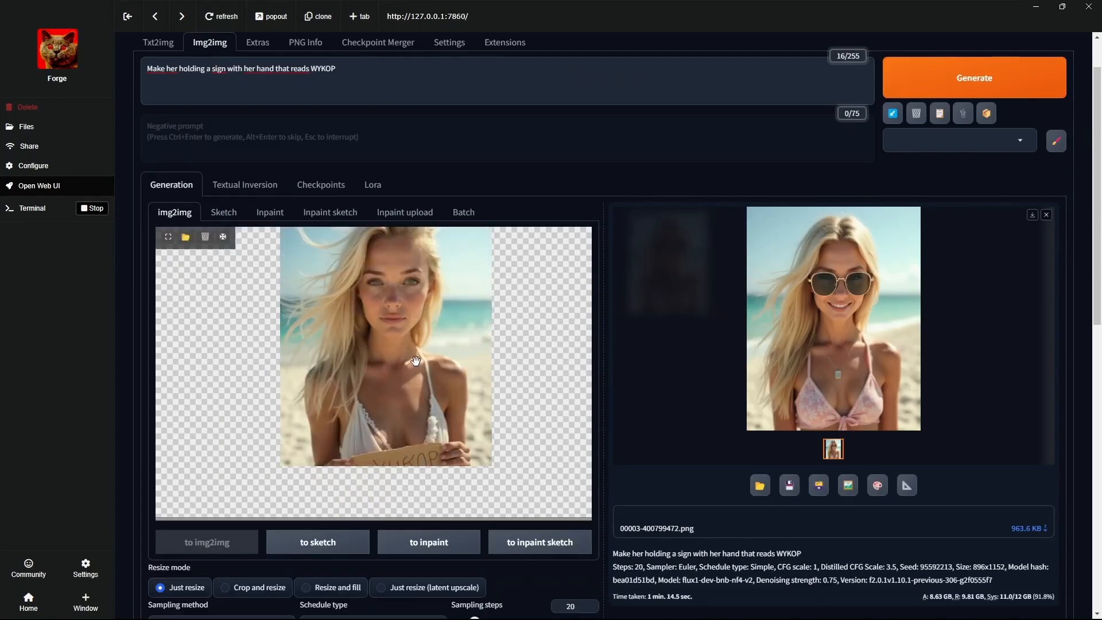
{"action": "scroll", "coordinate": [348, 493], "scroll_direction": "down", "scroll_amount": 1}
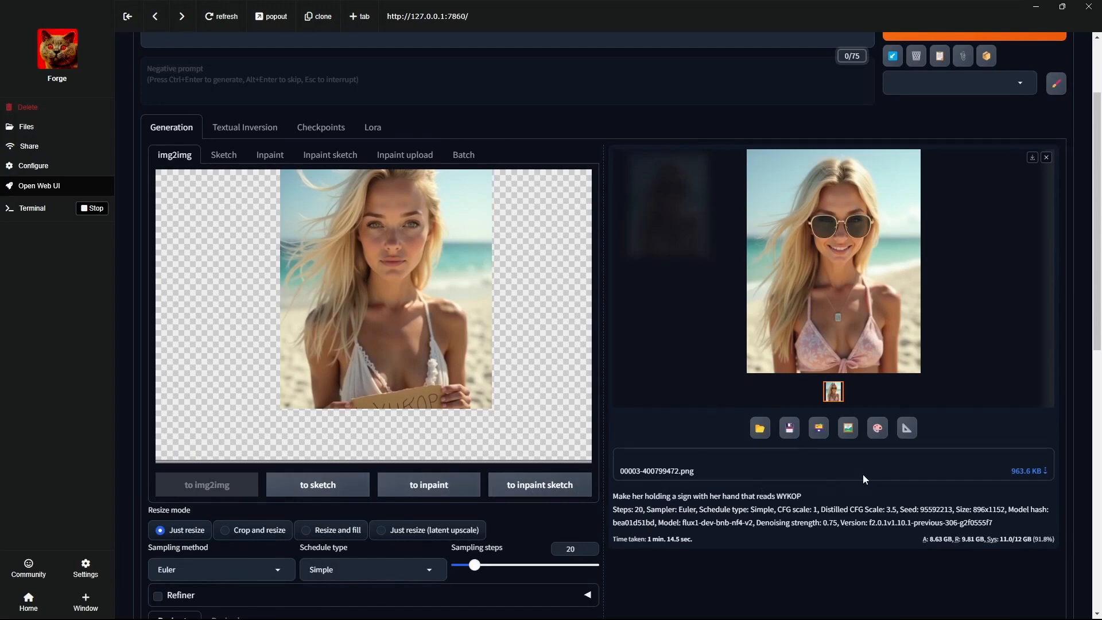
{"action": "left_click", "coordinate": [321, 487]}
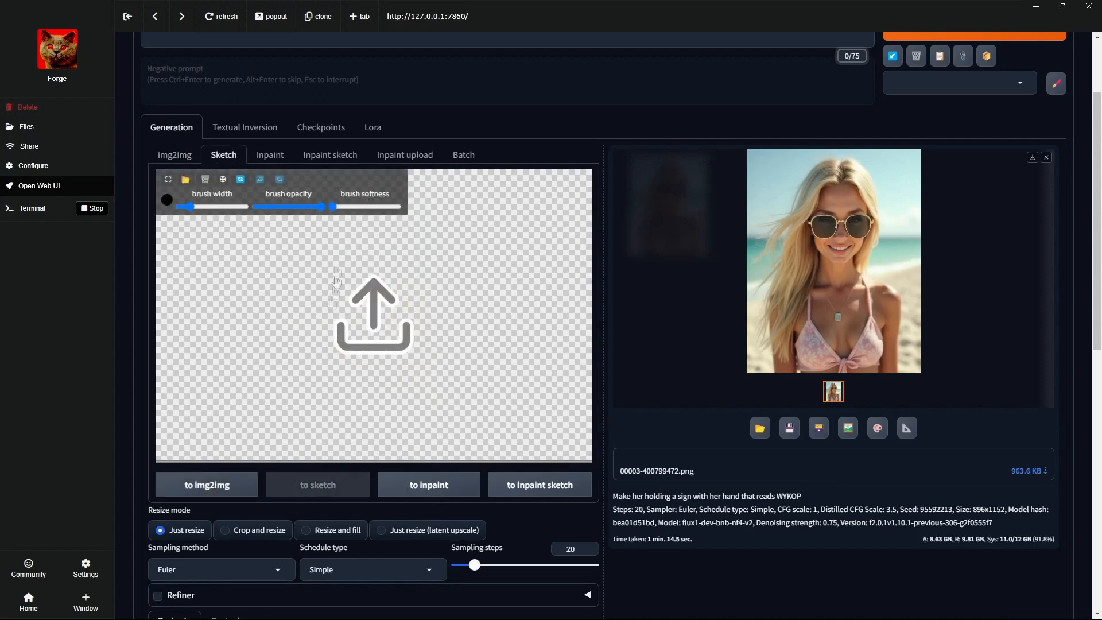
{"action": "left_click_drag", "start_coordinate": [189, 207], "coordinate": [190, 207]}
{"action": "mouse_move", "coordinate": [347, 343]}
{"action": "left_mouse_down"}
{"action": "mouse_move", "coordinate": [363, 367]}
{"action": "mouse_move", "coordinate": [417, 361]}
{"action": "left_mouse_up"}
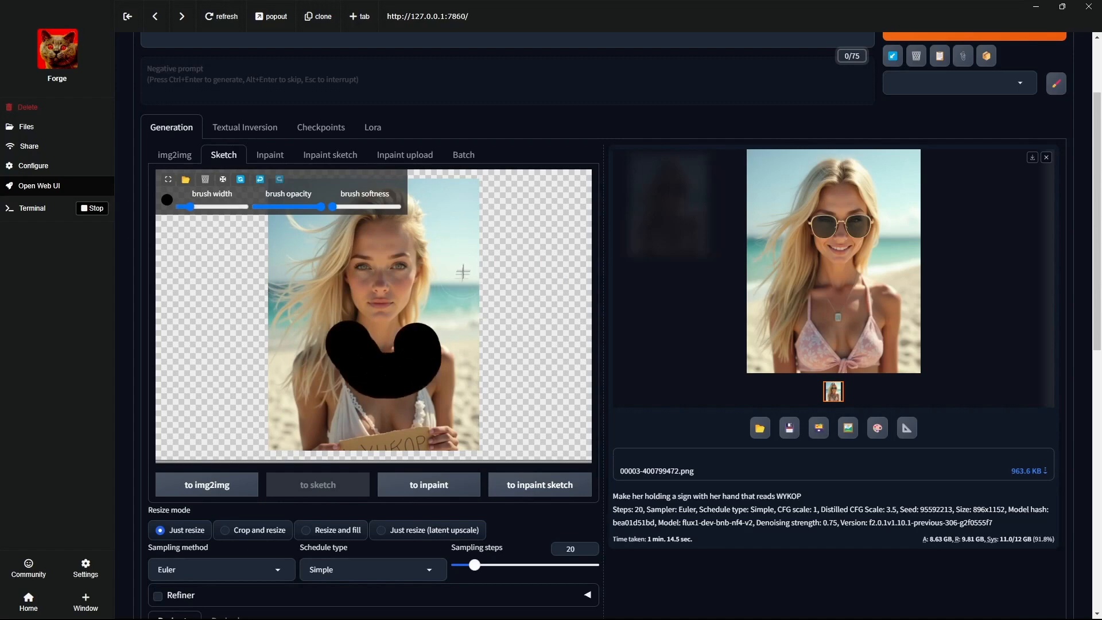
{"action": "key", "text": "ctrl+z"}
Reduce the brush width and sketch a black necklace with a small pendant below the woman's neck.
{"action": "left_click_drag", "start_coordinate": [200, 209], "coordinate": [179, 207]}
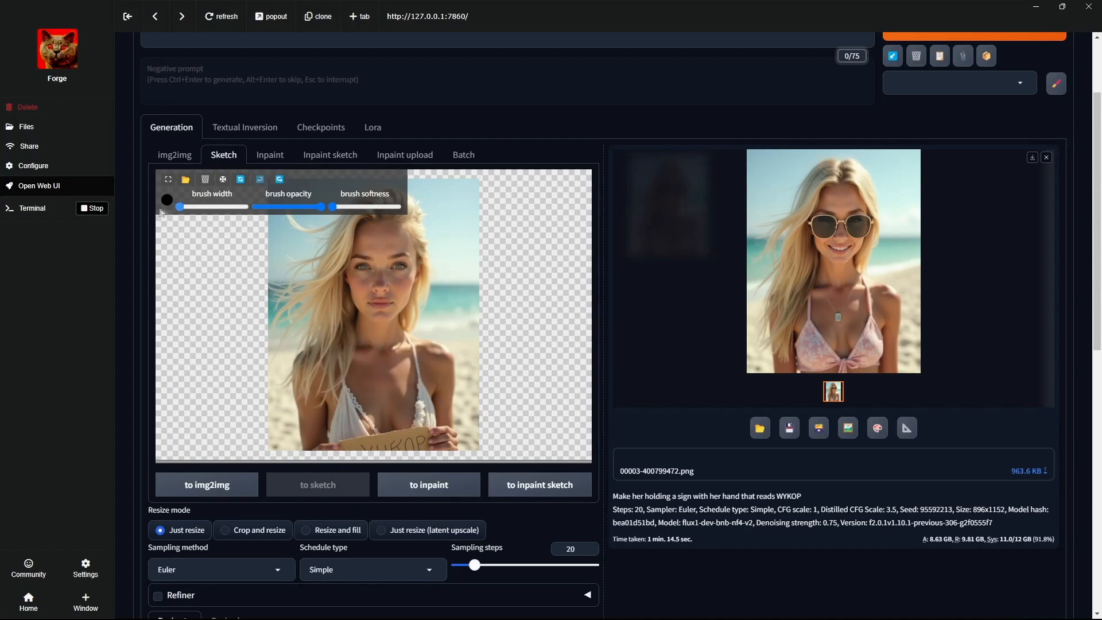
{"action": "mouse_move", "coordinate": [408, 335]}
{"action": "left_mouse_down"}
{"action": "mouse_move", "coordinate": [388, 370]}
{"action": "mouse_move", "coordinate": [362, 366]}
{"action": "mouse_move", "coordinate": [351, 348]}
{"action": "mouse_move", "coordinate": [382, 376]}
{"action": "left_mouse_up"}
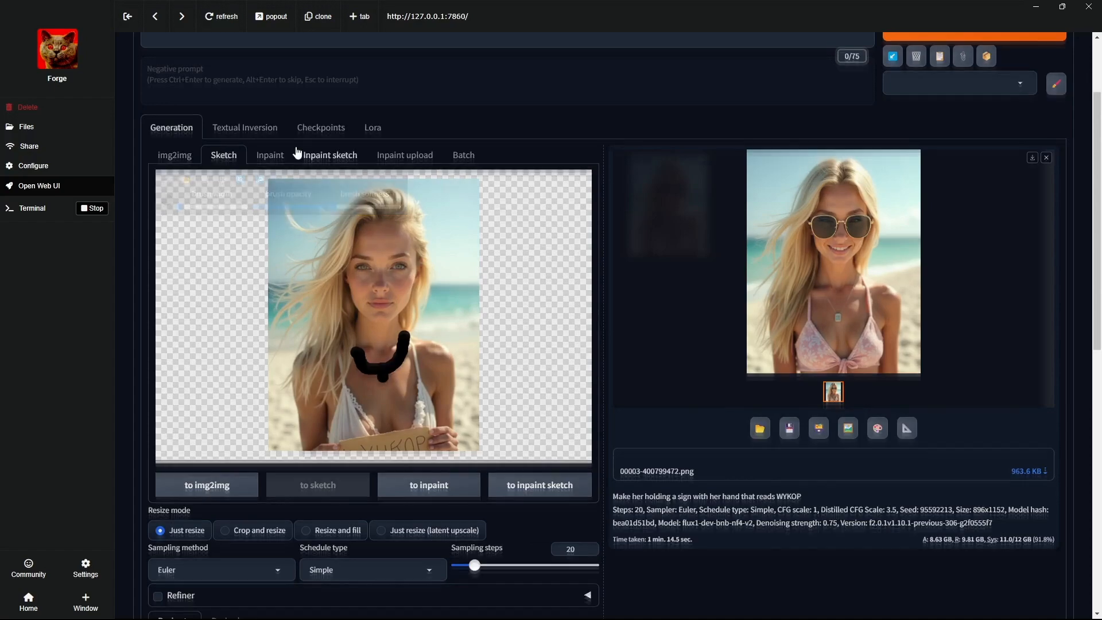
Replace the prompt with "generate a diamond necklace" and generate a new image from the sketch.
{"action": "scroll", "coordinate": [296, 152], "scroll_direction": "up", "scroll_amount": 2}
{"action": "left_click", "coordinate": [266, 143]}
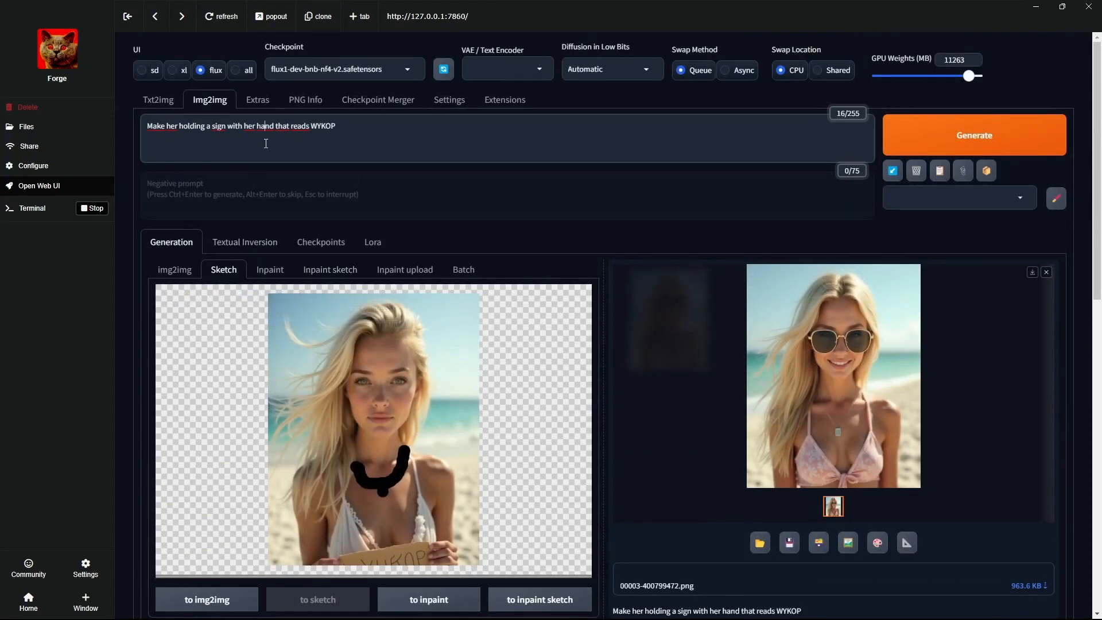
{"action": "key", "text": "ctrl+a"}
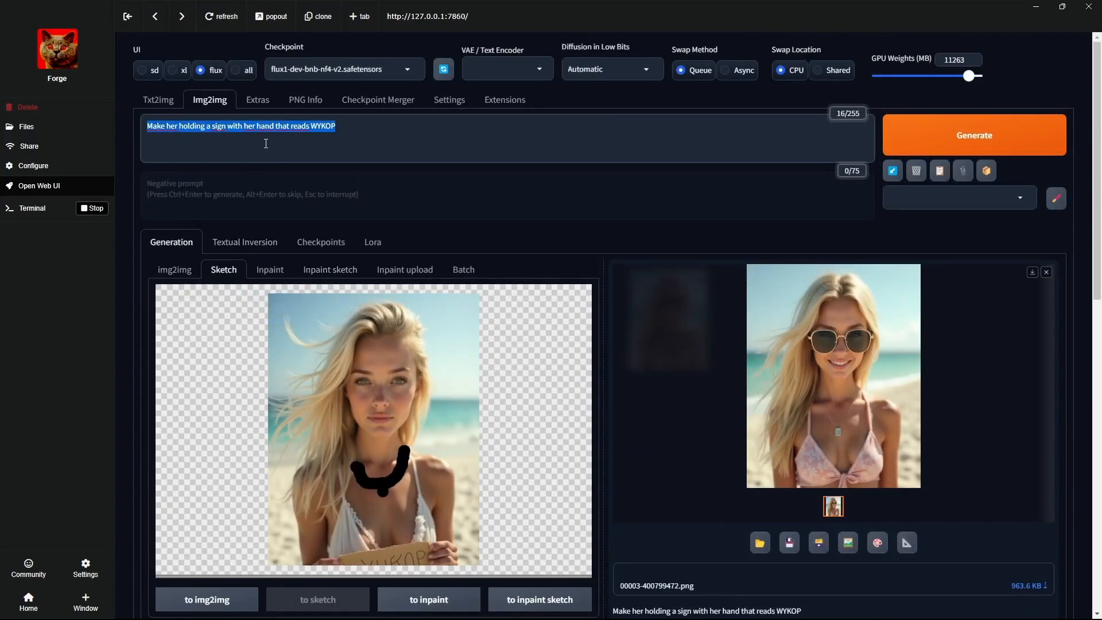
{"action": "type", "text": "generate a diamond necklace"}
{"action": "scroll", "coordinate": [322, 230], "scroll_direction": "down", "scroll_amount": 10}
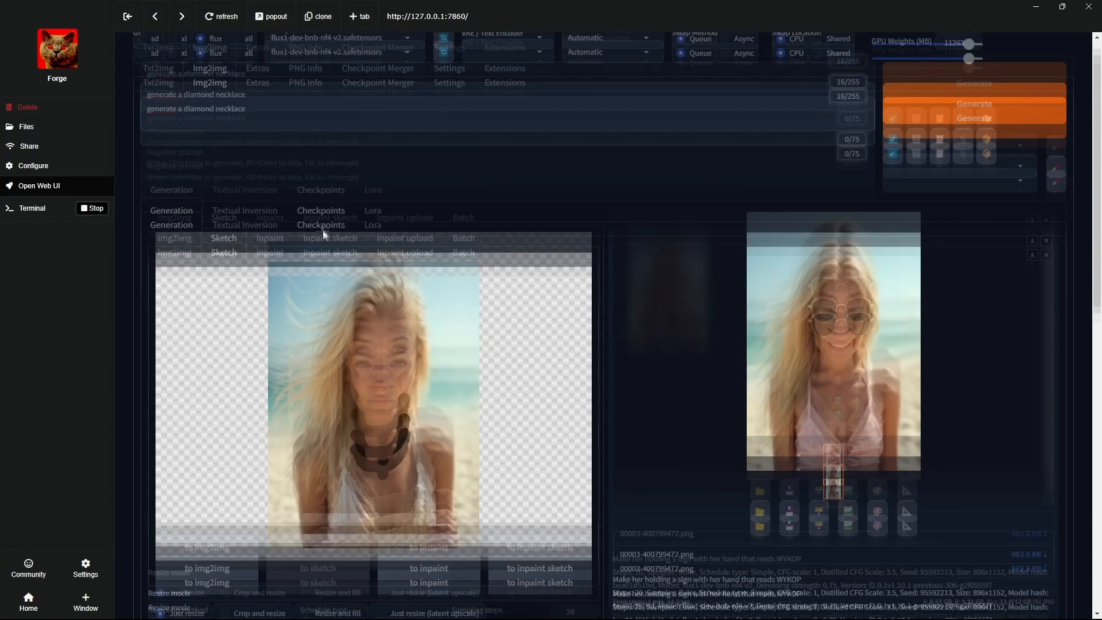
{"action": "scroll", "coordinate": [706, 309], "scroll_direction": "up", "scroll_amount": 10}
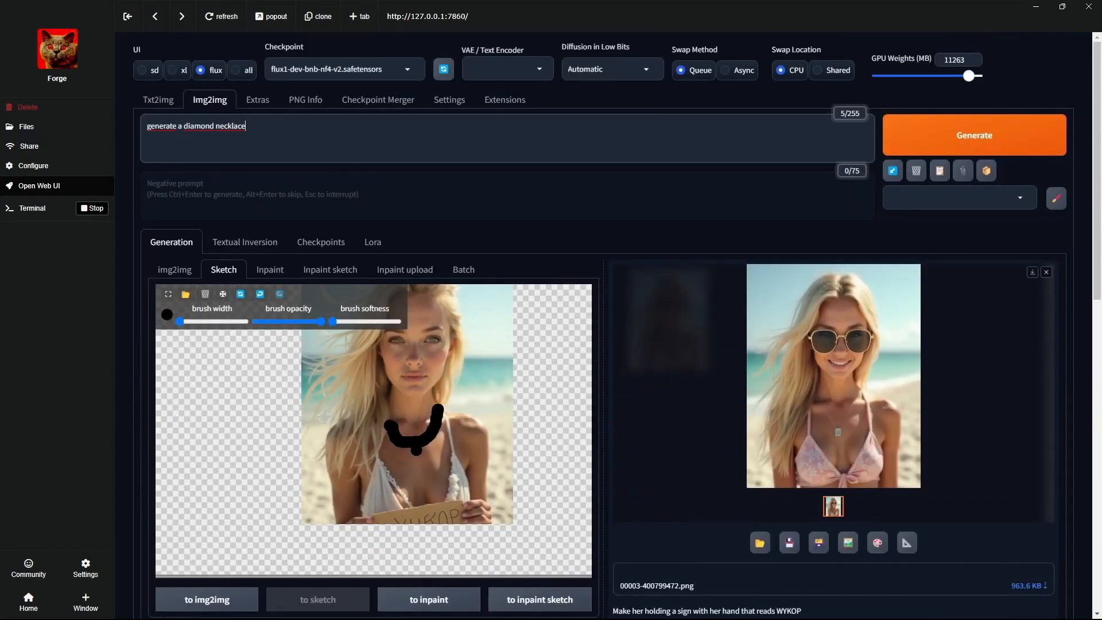
{"action": "left_click", "coordinate": [337, 325]}
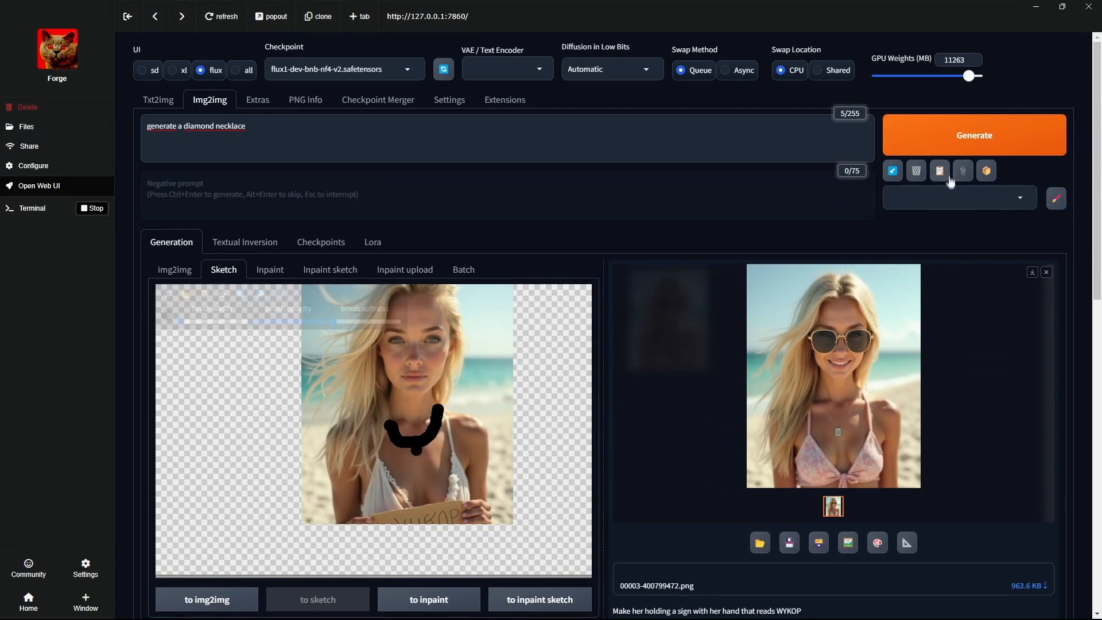
{"action": "left_click", "coordinate": [946, 143]}
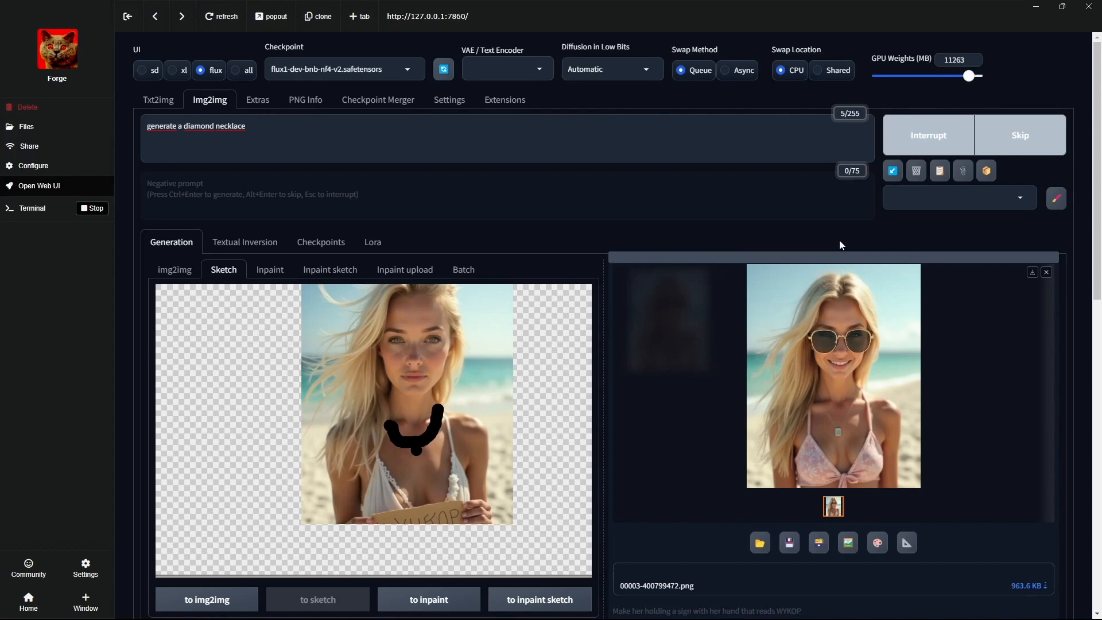
Inspect the generated necklace image at full size and return to the sketch page.
{"action": "left_click", "coordinate": [820, 366]}
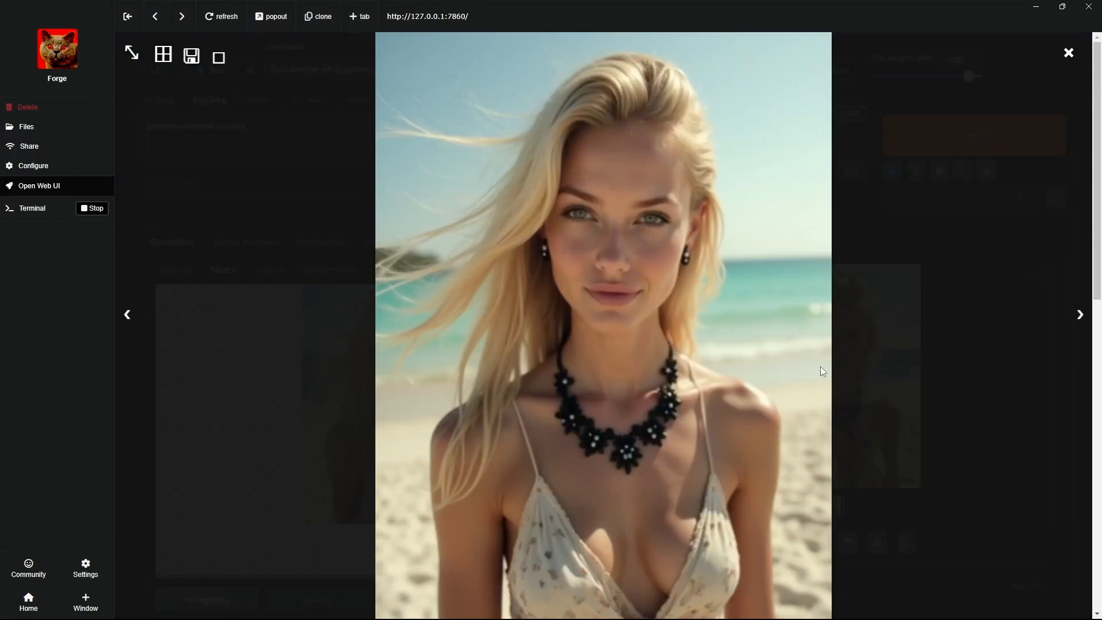
{"action": "left_click", "coordinate": [1071, 50]}
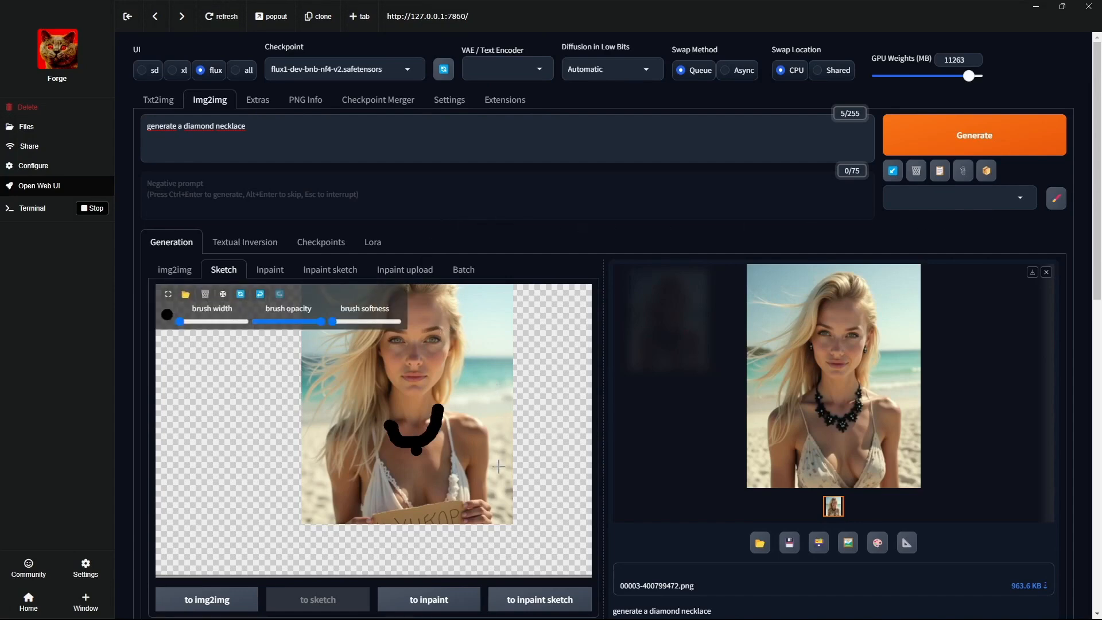
Download the generated necklace image to the Pobrane folder as image3.png.
{"action": "left_click", "coordinate": [1031, 273]}
{"action": "left_click", "coordinate": [102, 251]}
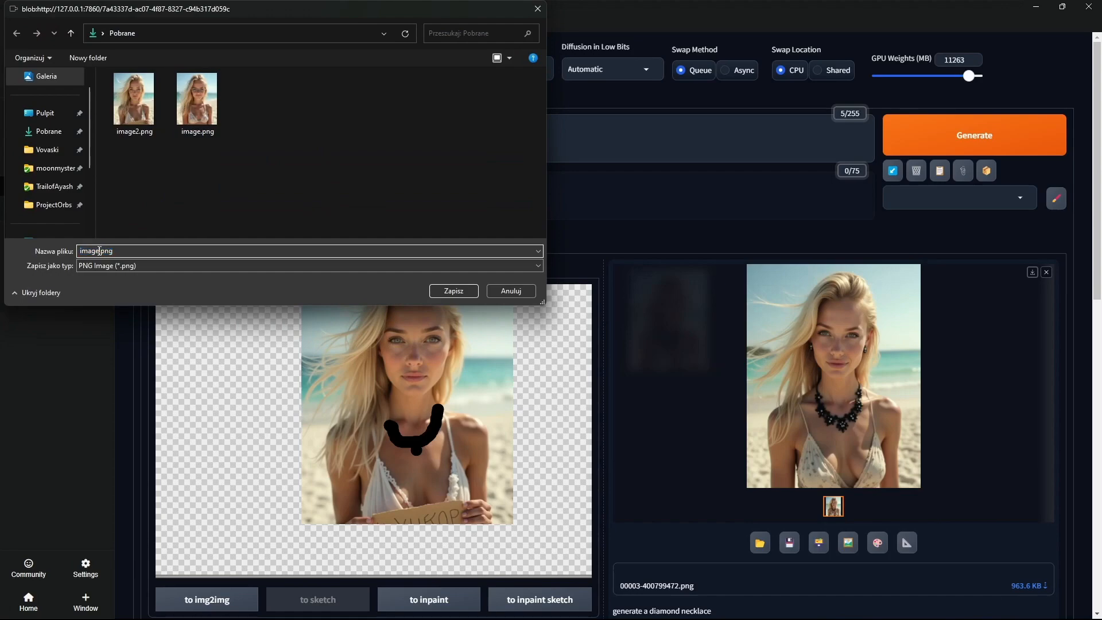
{"action": "left_click", "coordinate": [453, 291]}
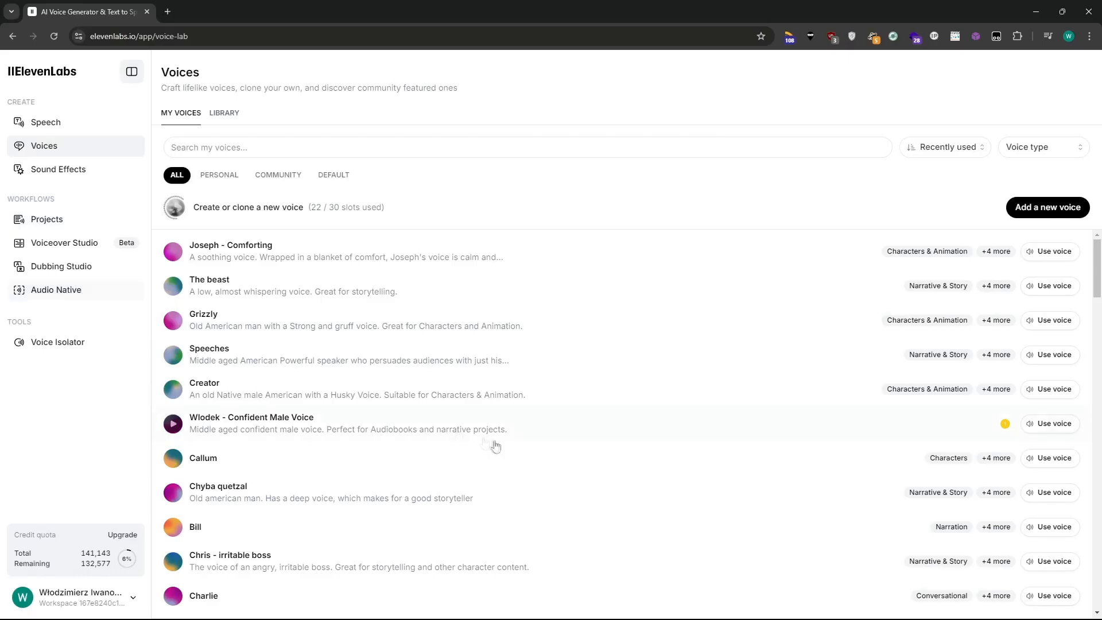
Switch to ElevenLabs and review the financial rewards in the sharing stats of the Confident Male Voice.
{"action": "left_click", "coordinate": [399, 414]}
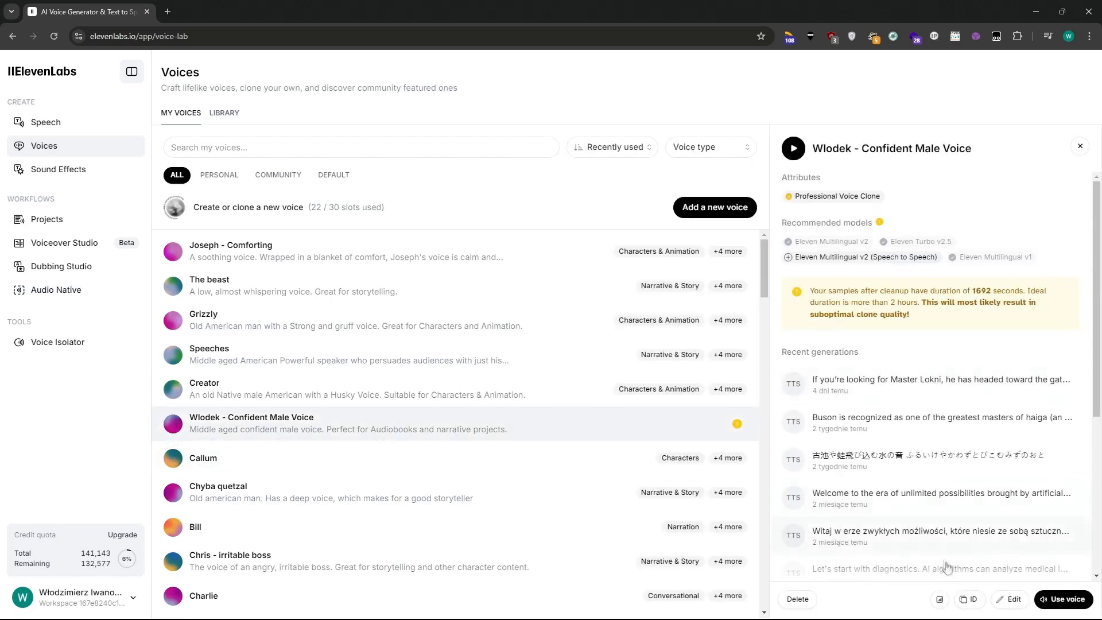
{"action": "left_click", "coordinate": [939, 599]}
{"action": "left_click", "coordinate": [631, 451]}
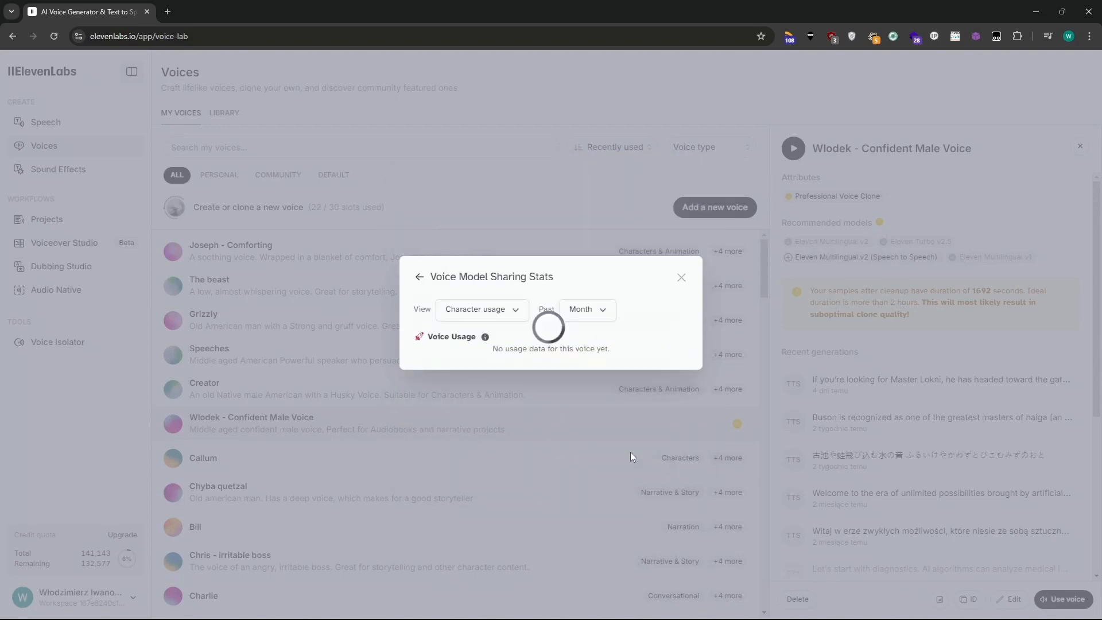
{"action": "left_click", "coordinate": [508, 261]}
{"action": "left_click", "coordinate": [485, 306]}
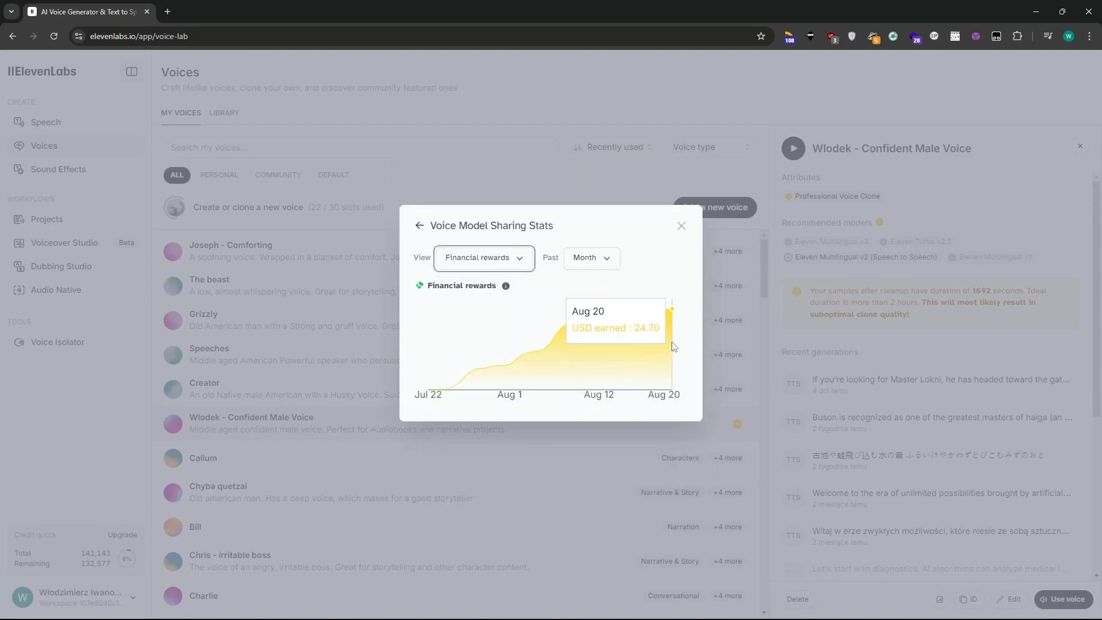
{"action": "left_click", "coordinate": [680, 229]}
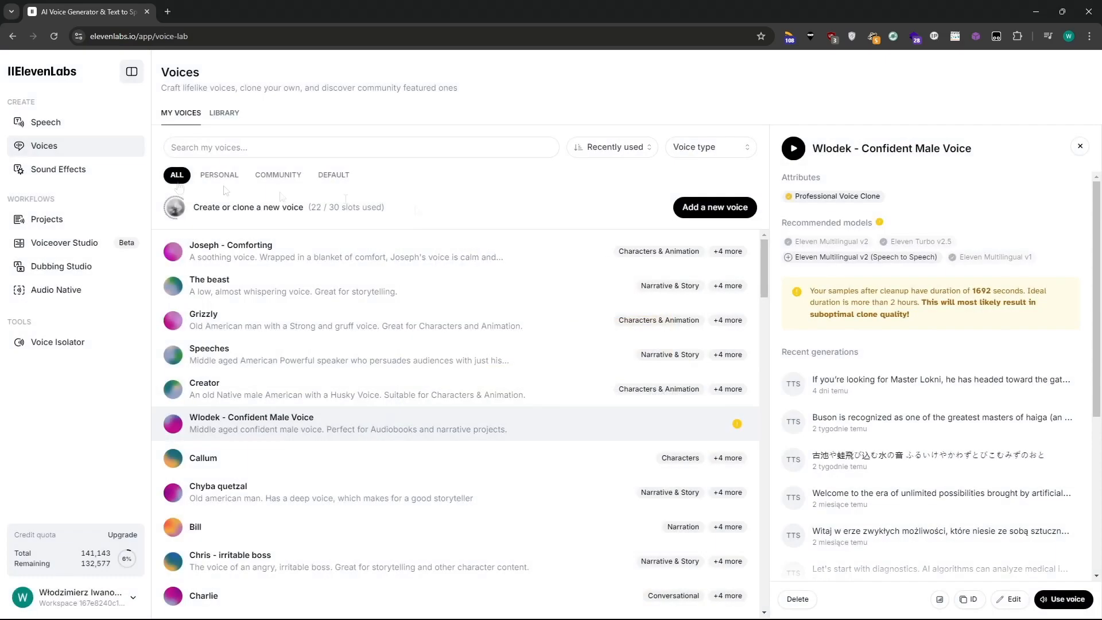
Open the ElevenLabs voice library and filter it to female, young voices.
{"action": "left_click", "coordinate": [56, 128]}
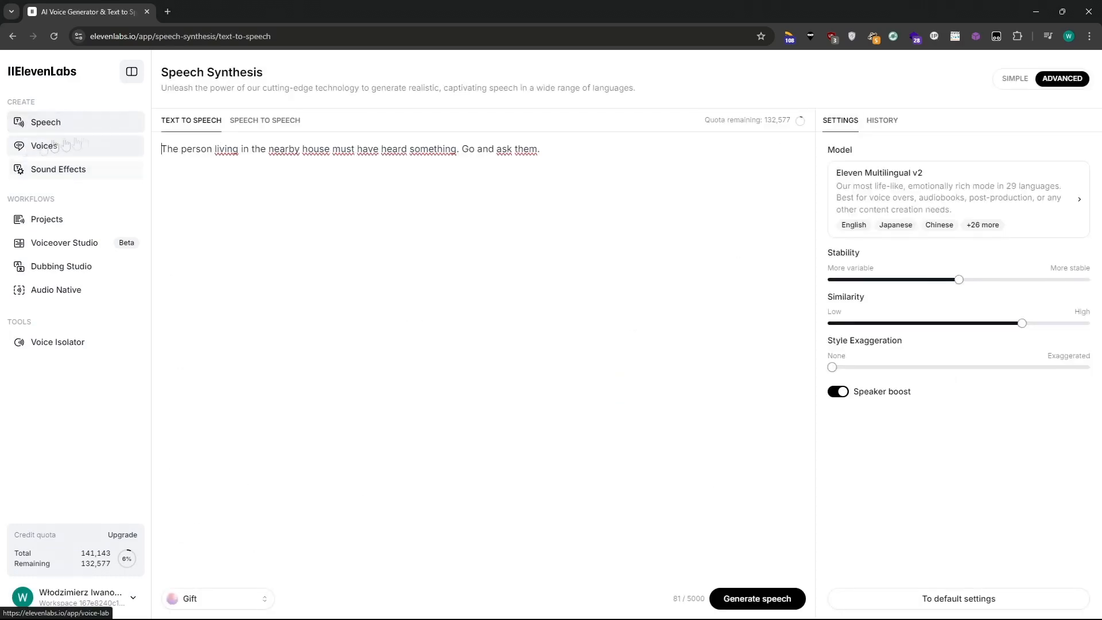
{"action": "left_click", "coordinate": [61, 152]}
{"action": "left_click", "coordinate": [224, 114]}
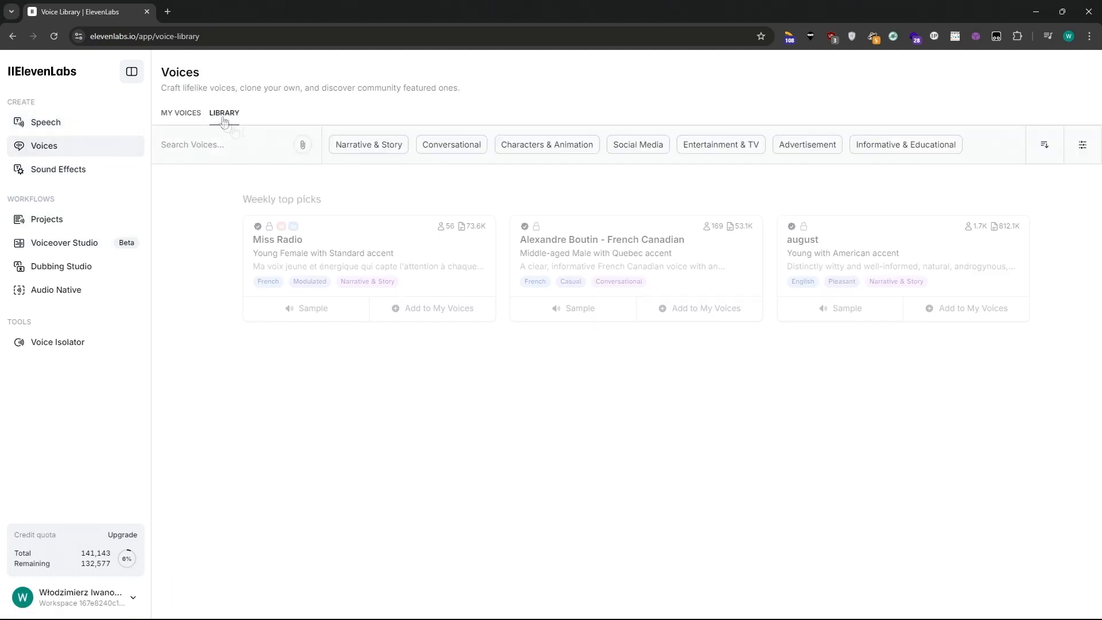
{"action": "left_click", "coordinate": [505, 183]}
{"action": "left_click", "coordinate": [491, 237]}
{"action": "left_click", "coordinate": [520, 182]}
Listen to the samples of the six voices in the first two rows of the filtered library.
{"action": "left_click", "coordinate": [285, 335]}
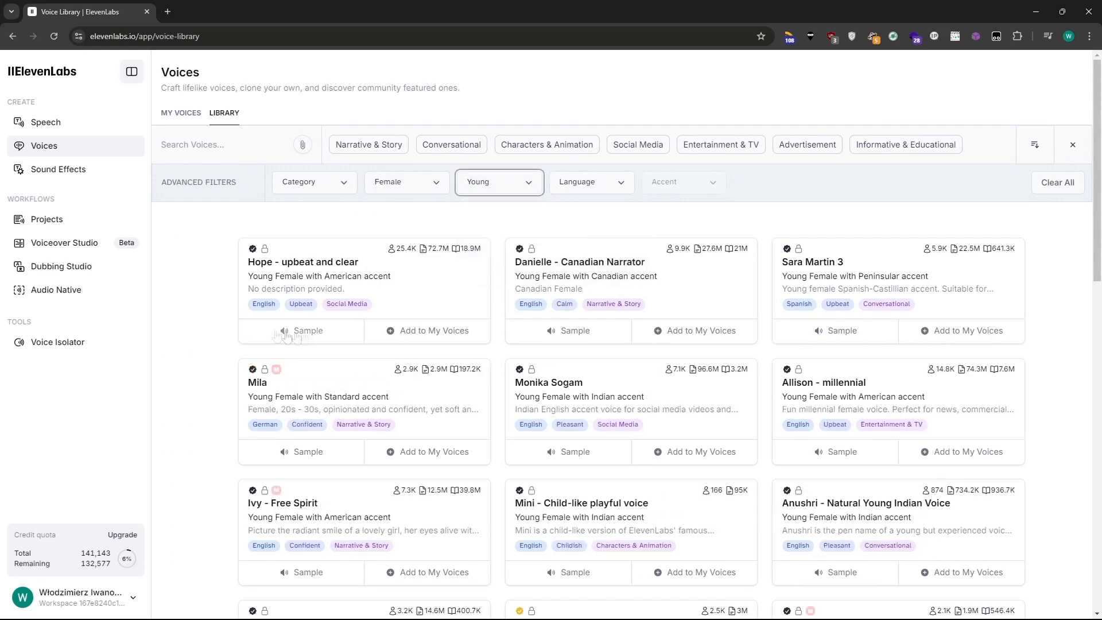
{"action": "left_click", "coordinate": [307, 453]}
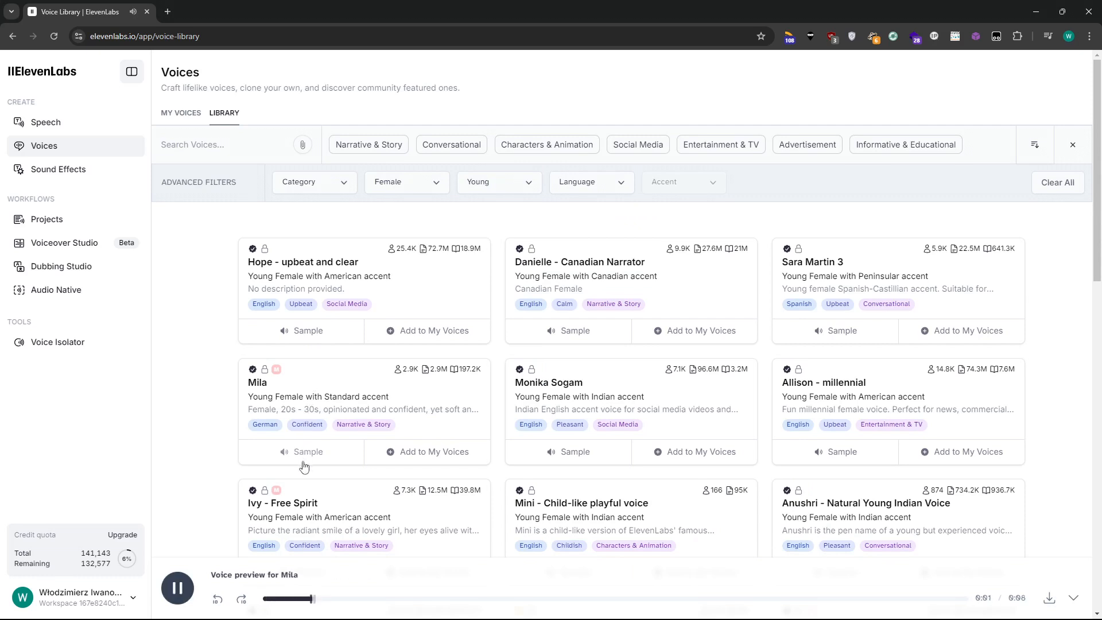
{"action": "left_click", "coordinate": [555, 459]}
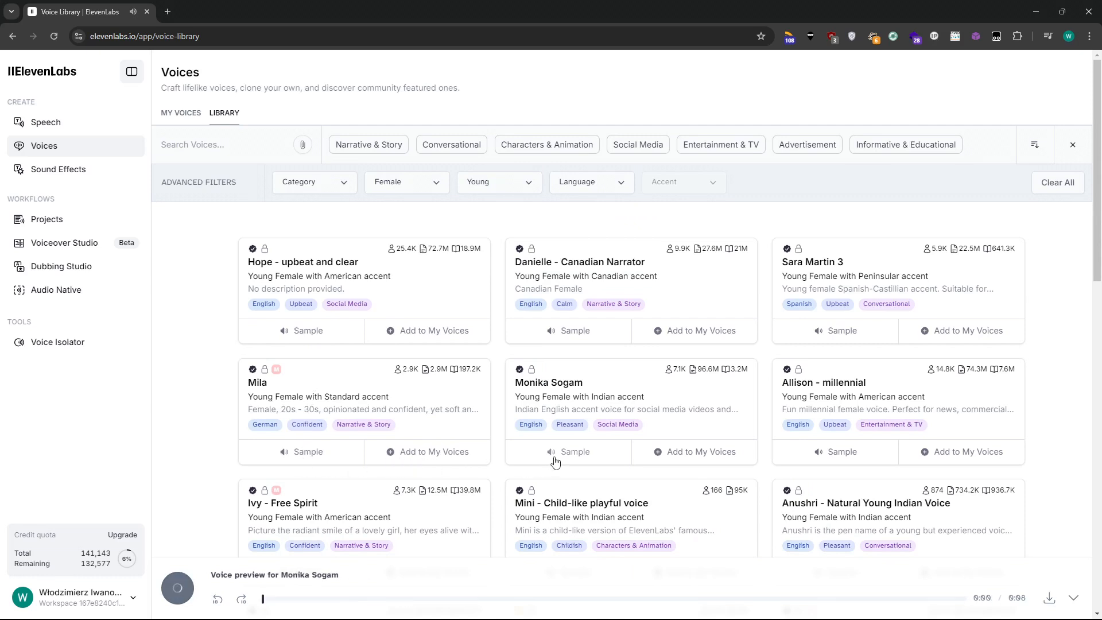
{"action": "left_click", "coordinate": [842, 454]}
{"action": "left_click", "coordinate": [809, 334]}
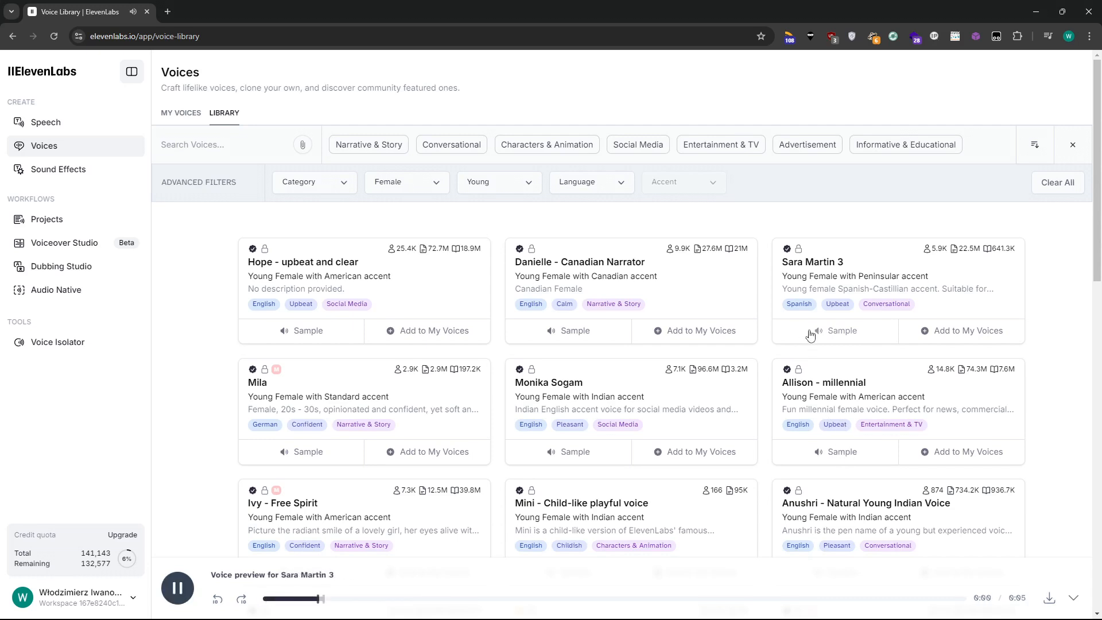
{"action": "left_click", "coordinate": [558, 339]}
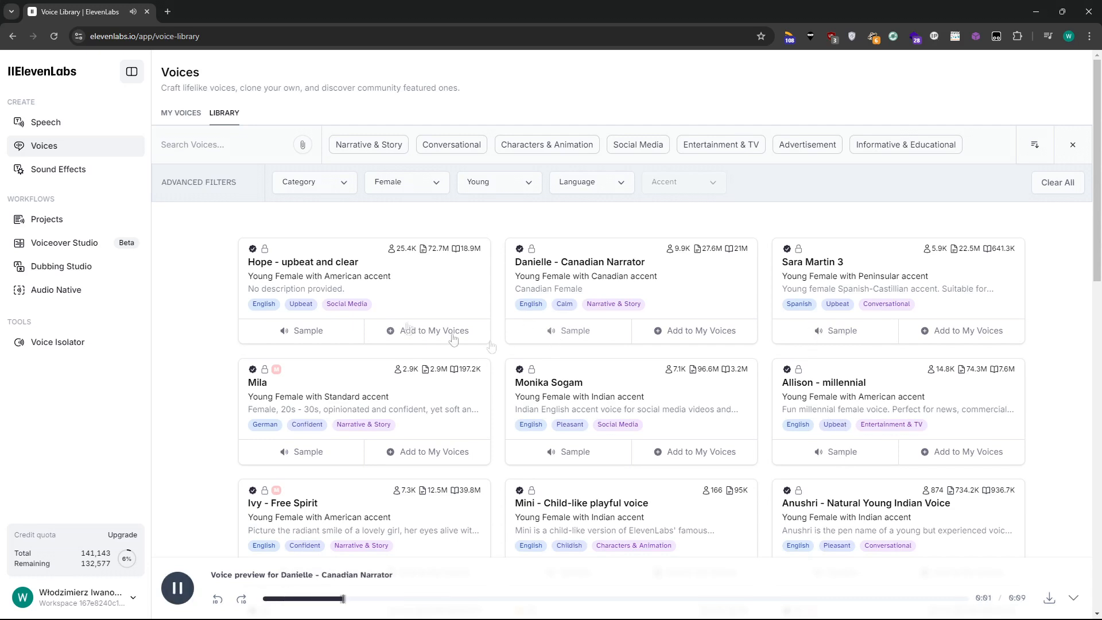
{"action": "left_click", "coordinate": [278, 331]}
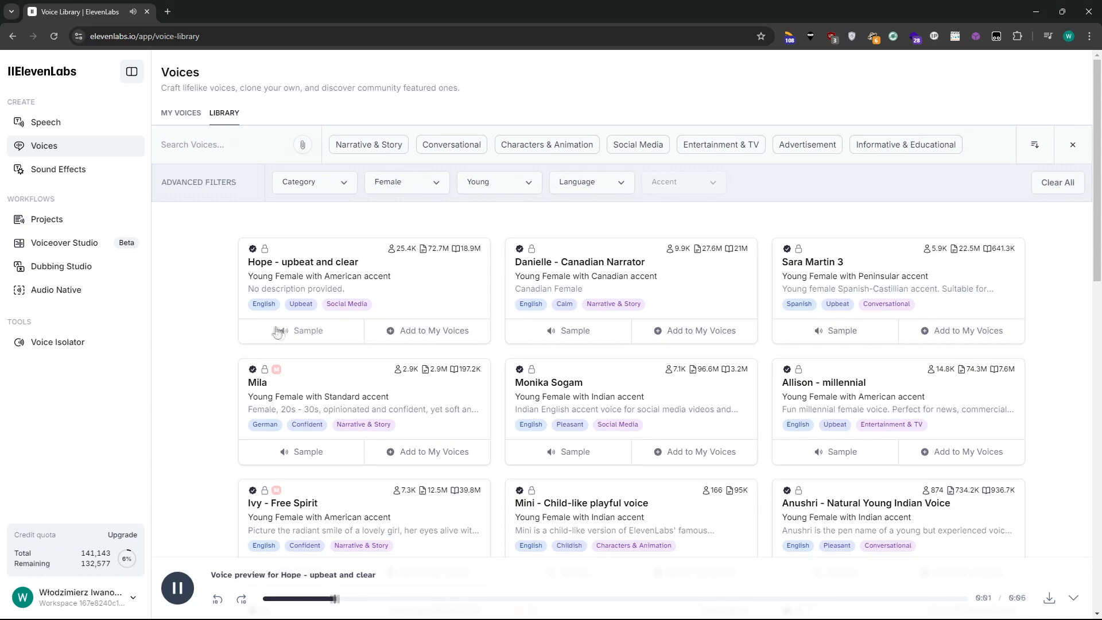
Preview more young female voices further down the library, ending with "Hope - natural conversations", and pause the playback.
{"action": "scroll", "coordinate": [287, 337], "scroll_direction": "down", "scroll_amount": 2}
{"action": "left_click", "coordinate": [558, 464]}
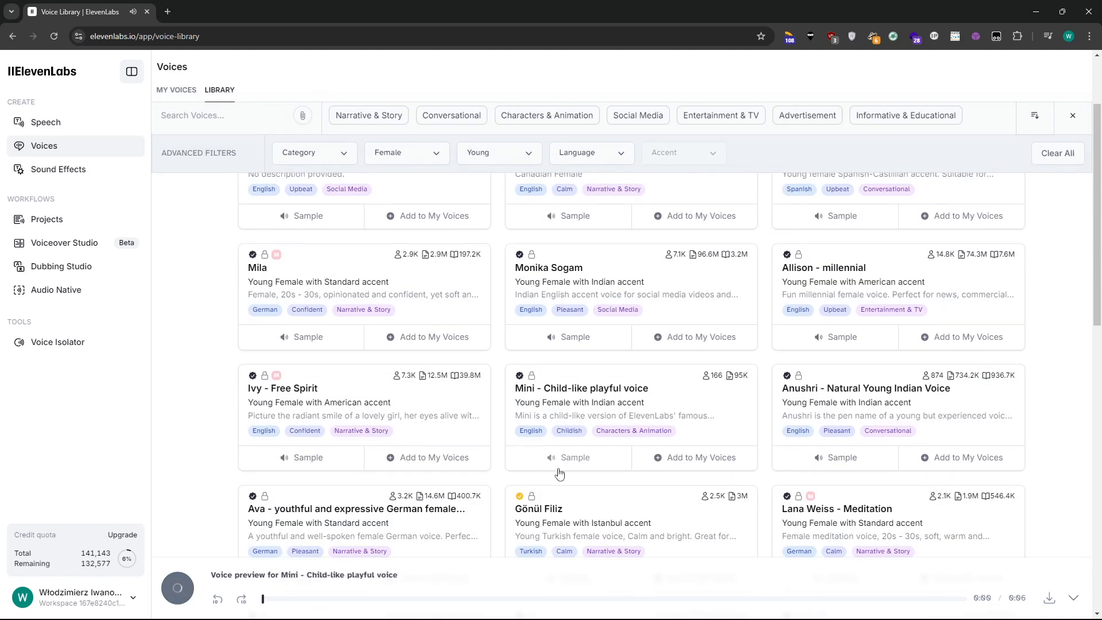
{"action": "left_click", "coordinate": [817, 459]}
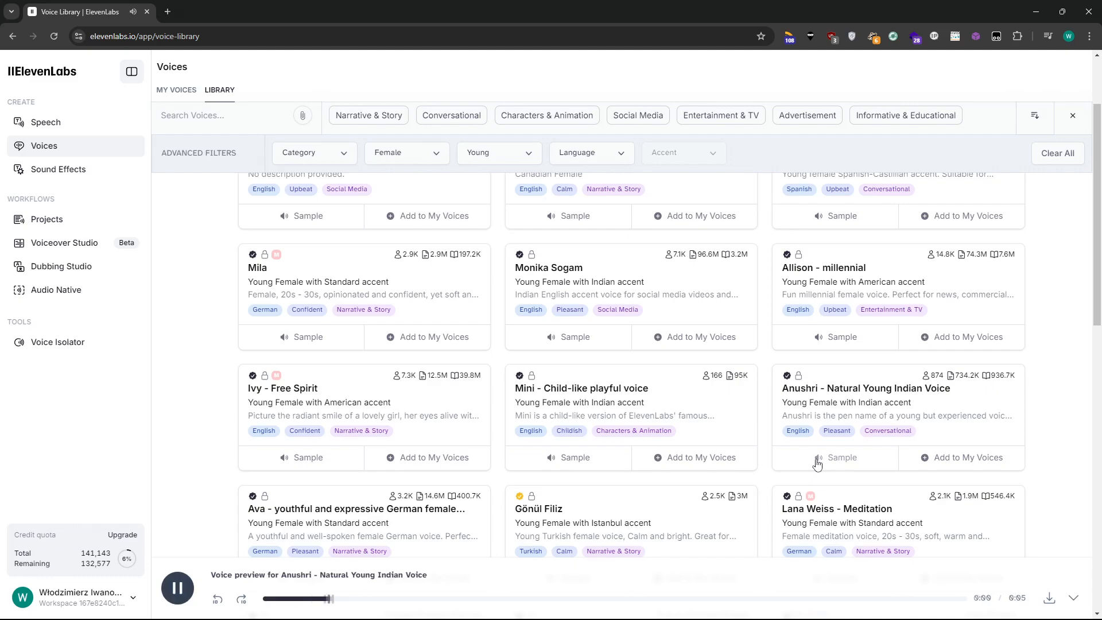
{"action": "scroll", "coordinate": [574, 413], "scroll_direction": "down", "scroll_amount": 2}
{"action": "scroll", "coordinate": [471, 425], "scroll_direction": "down", "scroll_amount": 3}
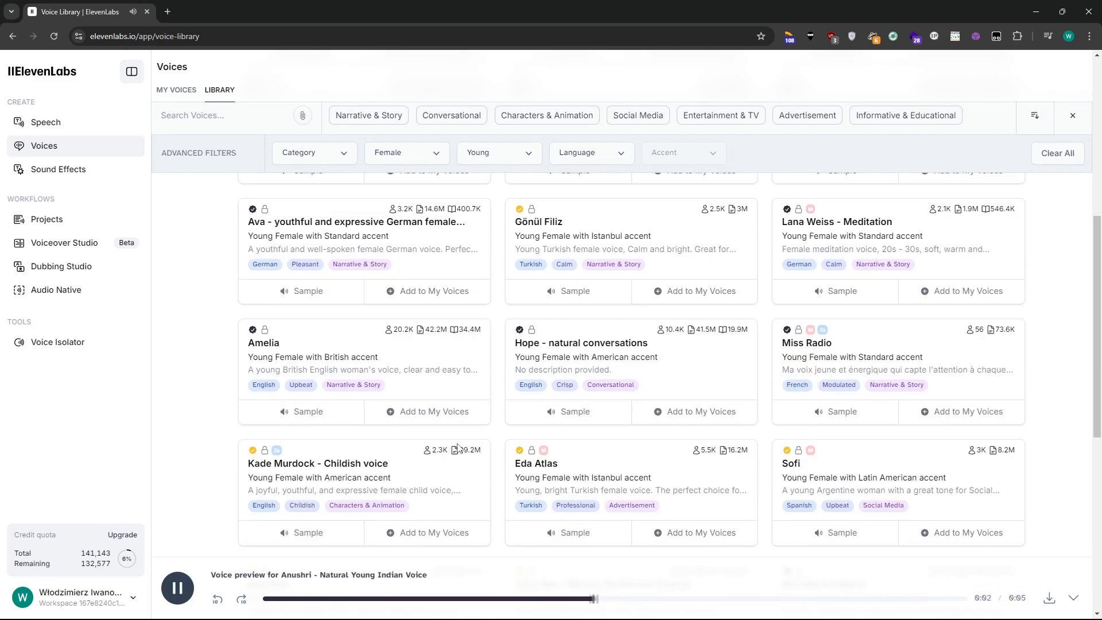
{"action": "left_click", "coordinate": [325, 417]}
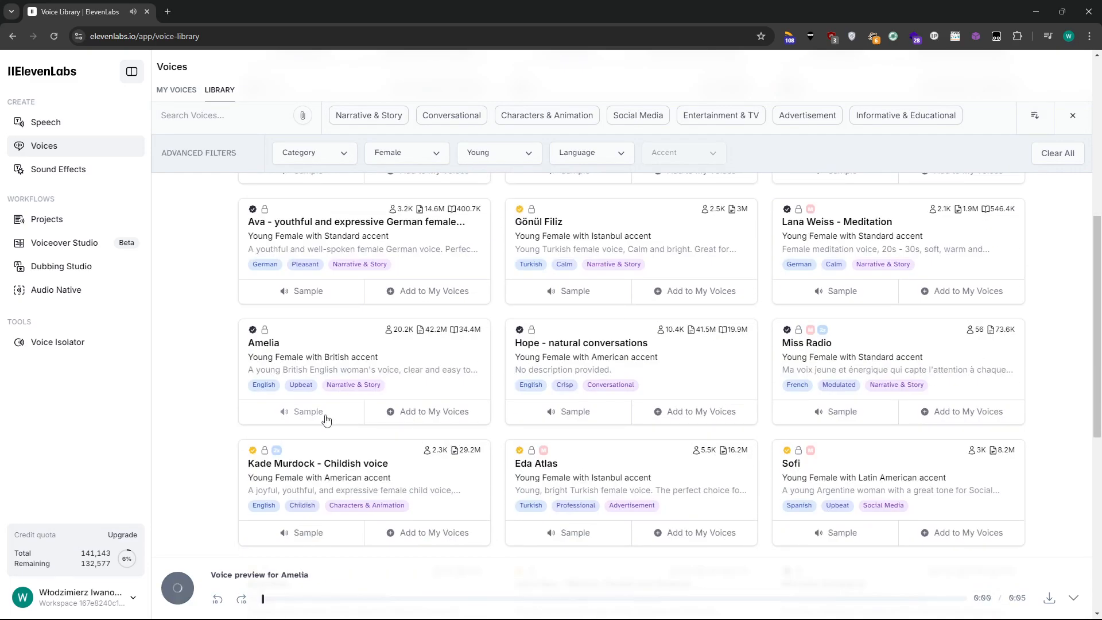
{"action": "left_click", "coordinate": [551, 421]}
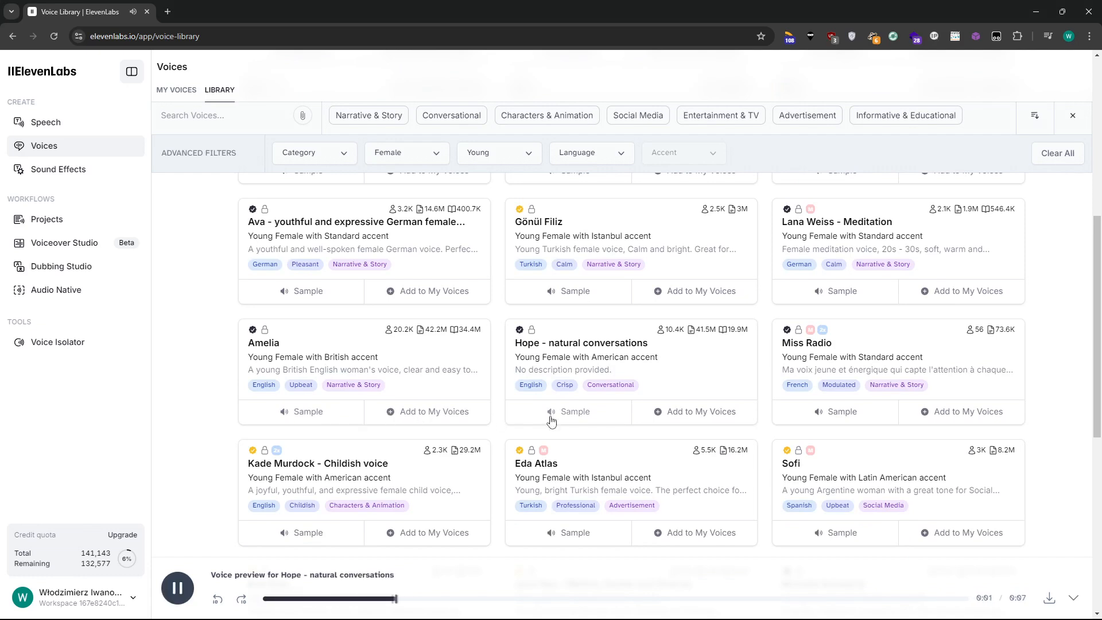
{"action": "left_click", "coordinate": [173, 602]}
Add the voice "Hope - natural conversations" to My Voices under its original name.
{"action": "left_click", "coordinate": [701, 412]}
{"action": "left_click", "coordinate": [655, 369]}
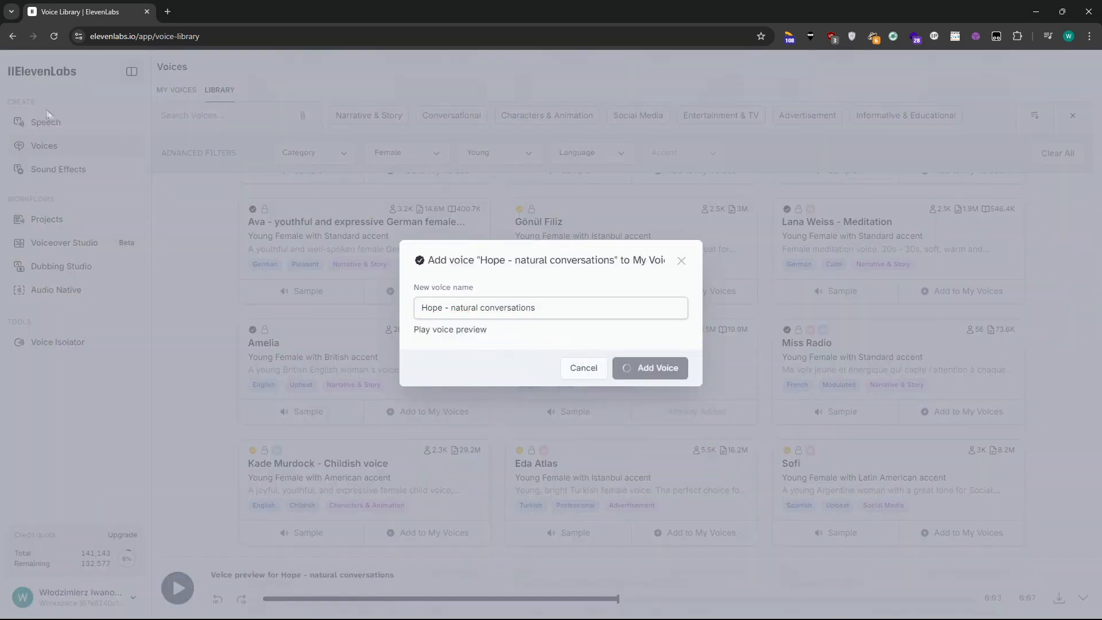
{"action": "left_click", "coordinate": [664, 356]}
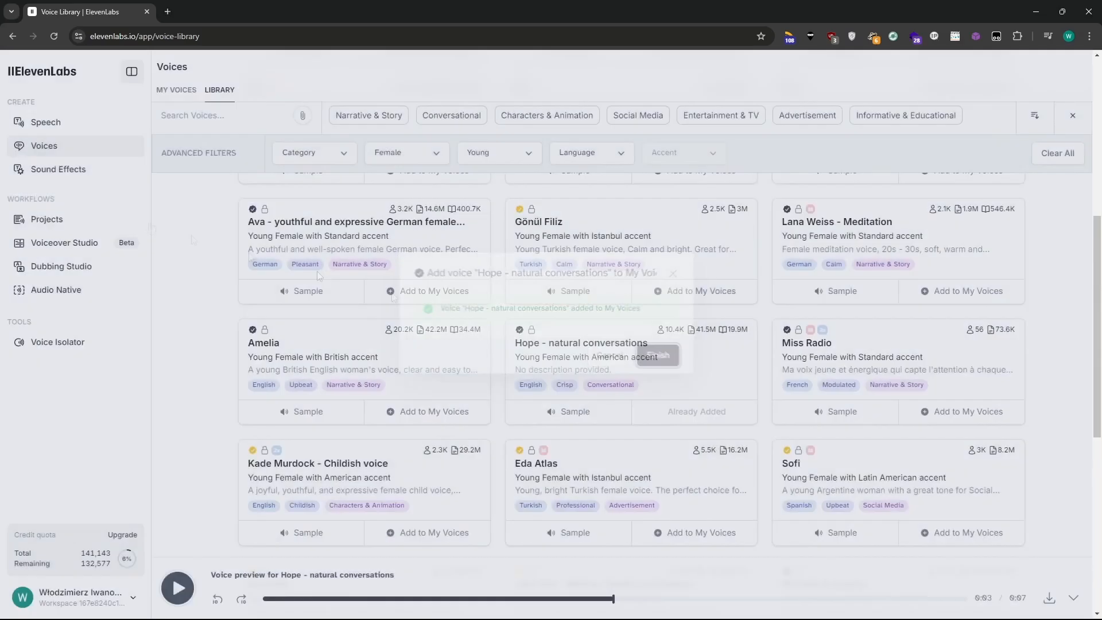
Open the text to speech page and select "Hope - natural conversations" as the voice.
{"action": "left_click", "coordinate": [62, 137]}
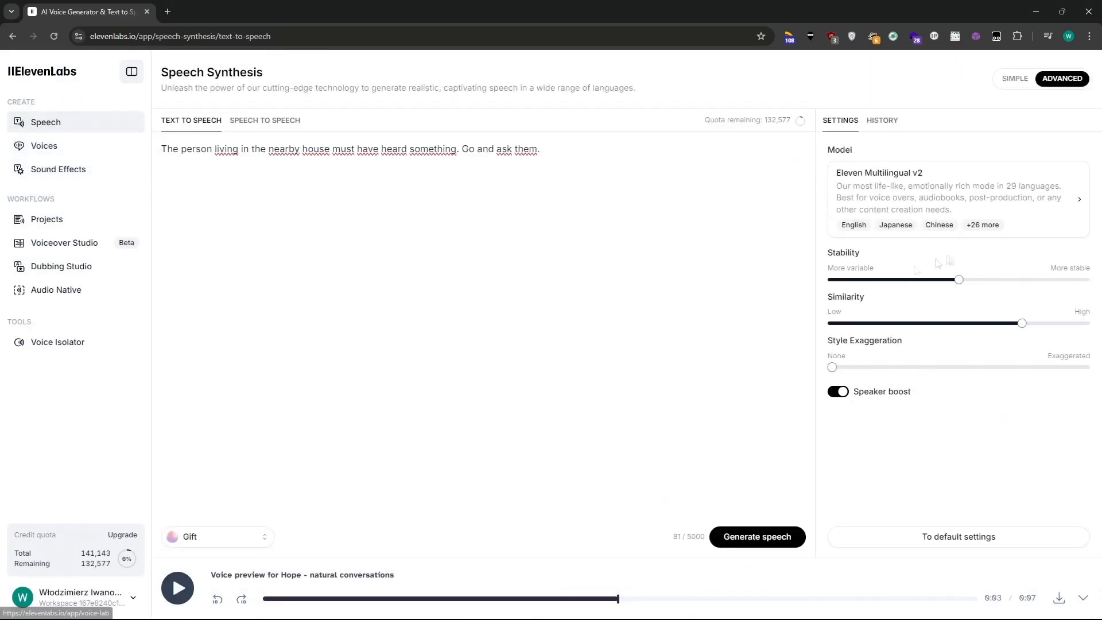
{"action": "left_click", "coordinate": [210, 539]}
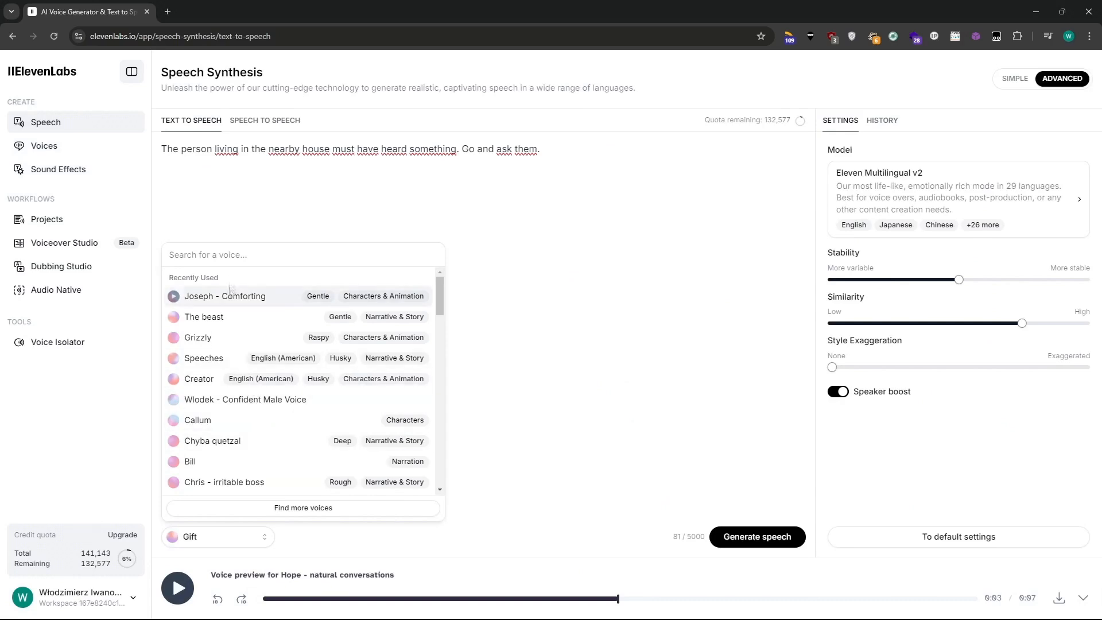
{"action": "scroll", "coordinate": [238, 341], "scroll_direction": "down", "scroll_amount": 2}
{"action": "scroll", "coordinate": [241, 344], "scroll_direction": "down", "scroll_amount": 8}
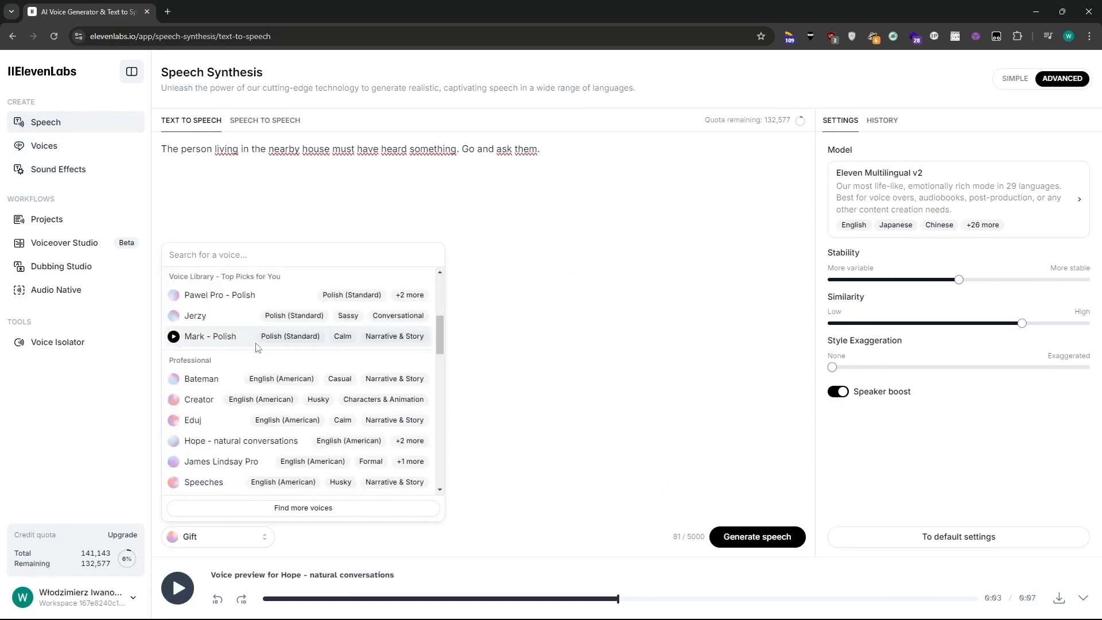
{"action": "left_click", "coordinate": [241, 326]}
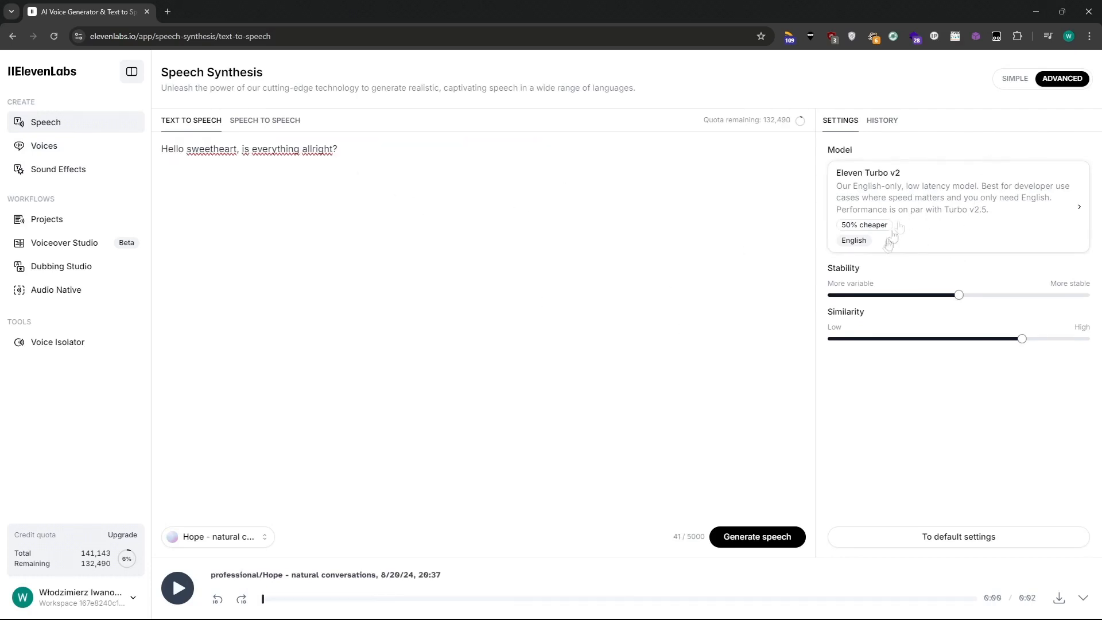
Generate speech for "Hello sweetheart, is everything allright?" and download the newest history entry as a WAV file.
{"action": "left_click", "coordinate": [740, 538]}
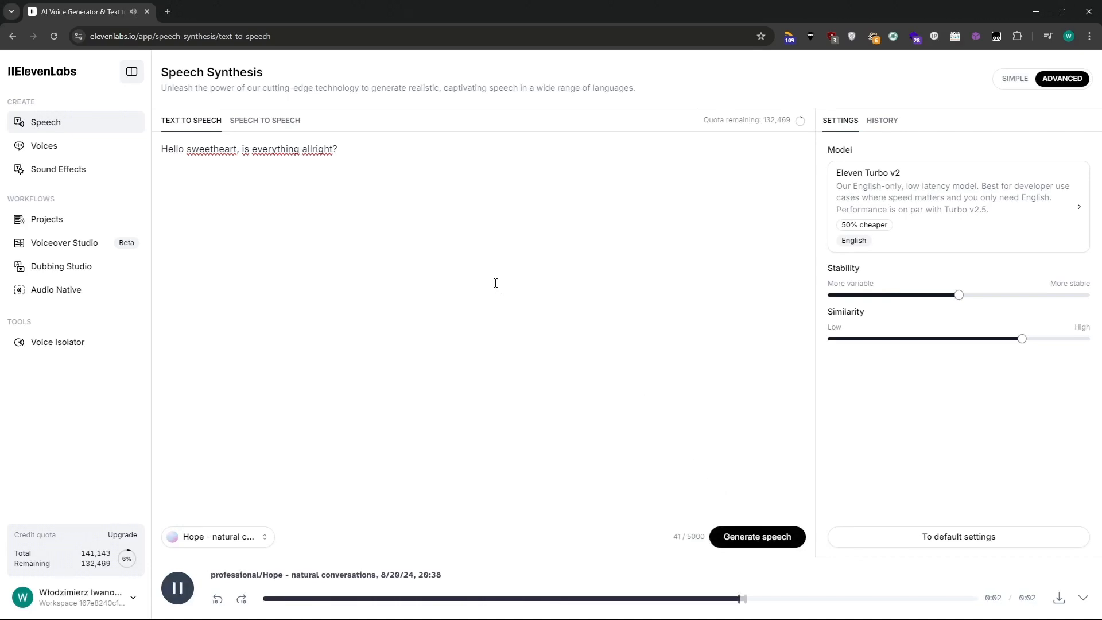
{"action": "left_click", "coordinate": [882, 120]}
{"action": "left_click", "coordinate": [1074, 151]}
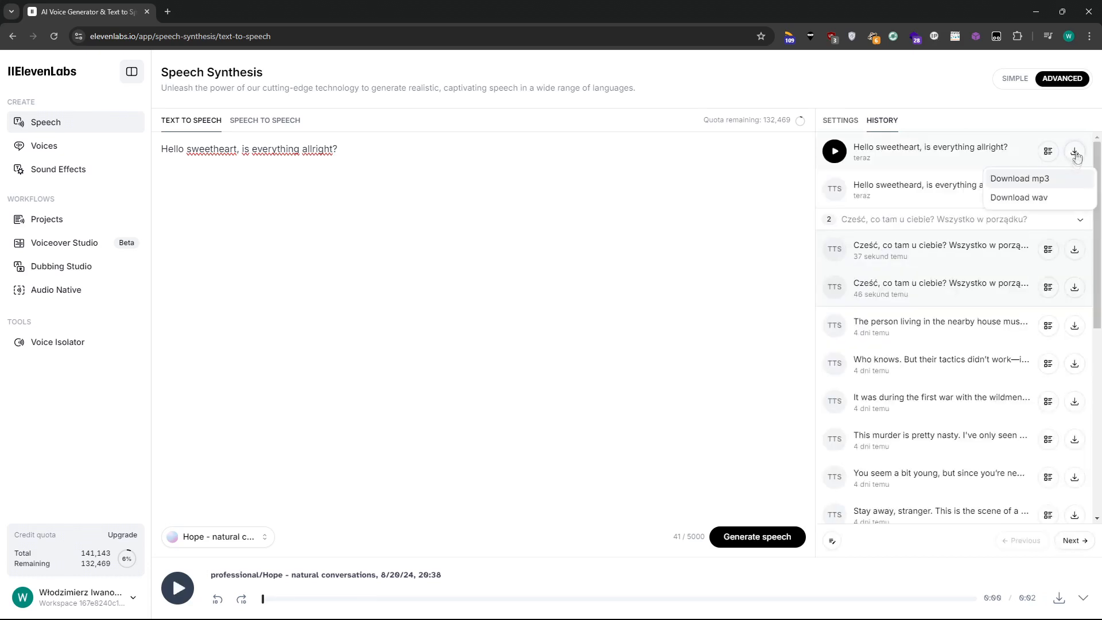
{"action": "left_click", "coordinate": [1020, 196]}
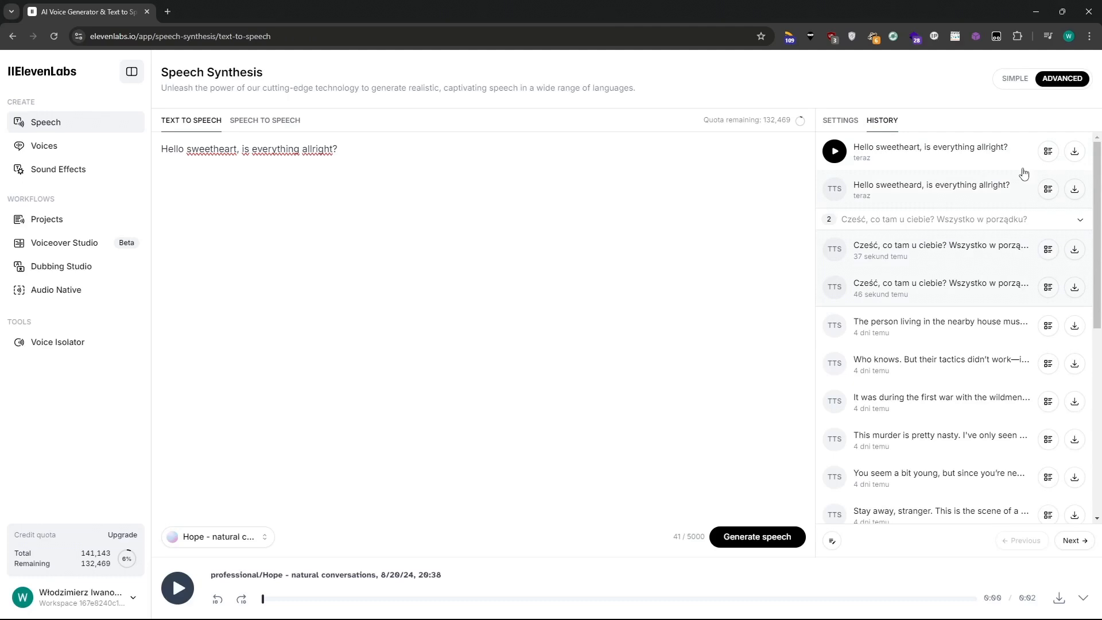
{"action": "scroll", "coordinate": [1024, 173], "scroll_direction": "down", "scroll_amount": 1}
Switch to Pika by opening pika.art in the current browser tab.
{"action": "left_click", "coordinate": [167, 37]}
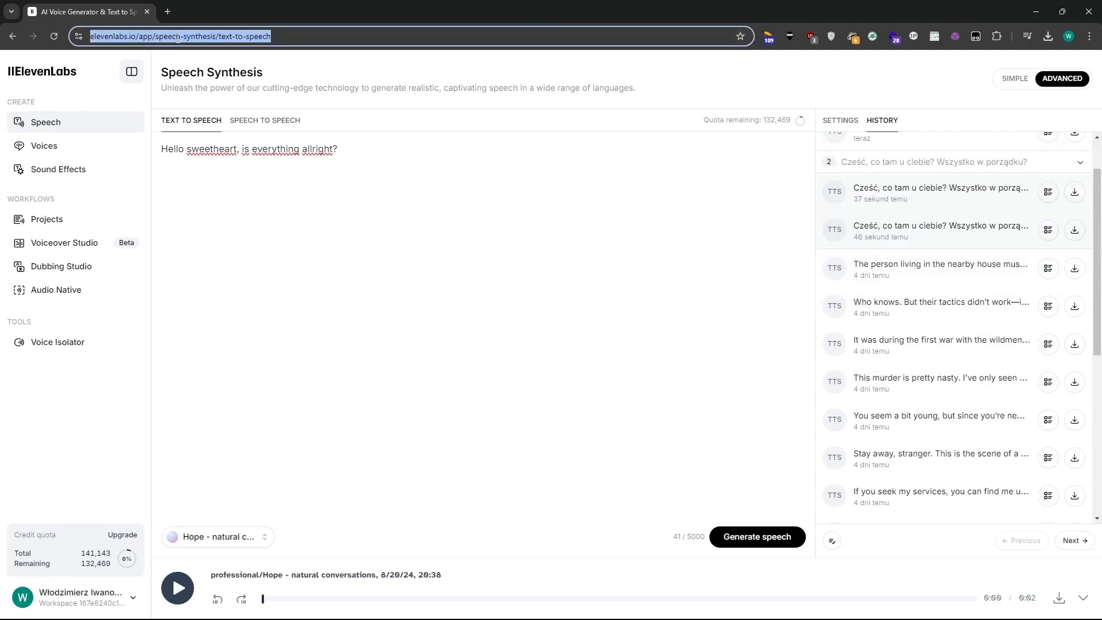
{"action": "type", "text": "pik"}
{"action": "left_click", "coordinate": [146, 61]}
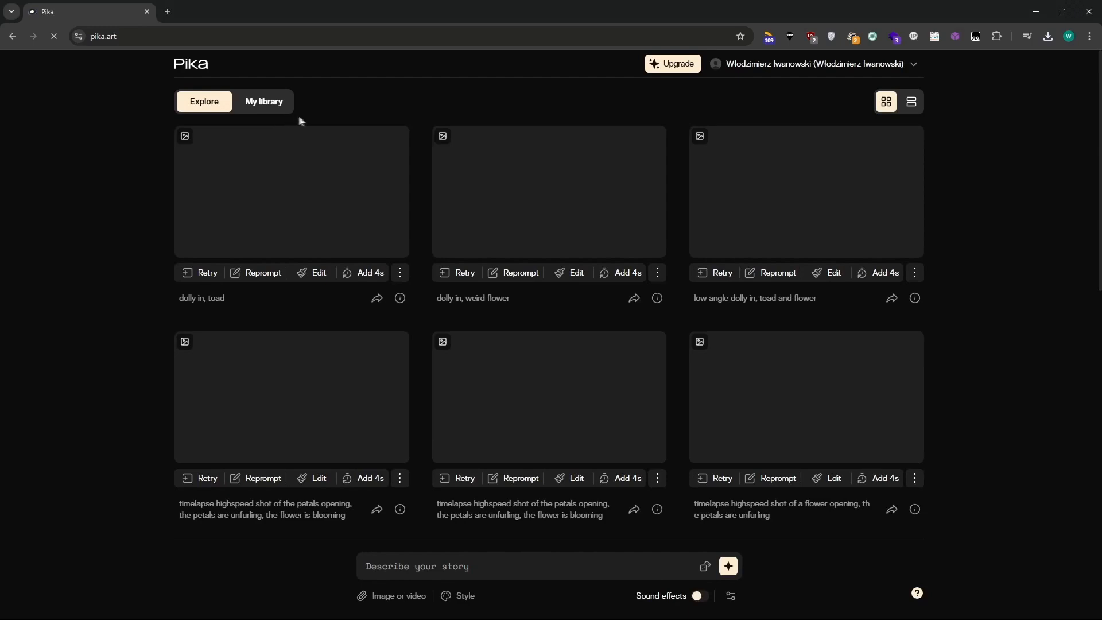
{"action": "mouse_move", "coordinate": [351, 134]}
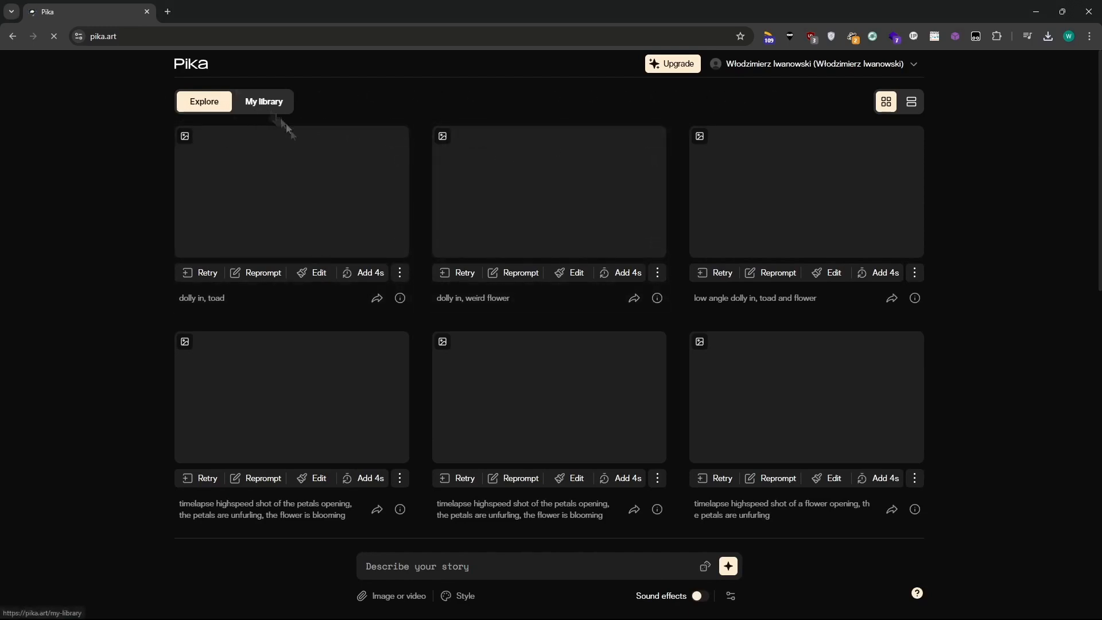
Attach image3.png from the Pobrane folder as the source image for the Pika video.
{"action": "left_click", "coordinate": [403, 597]}
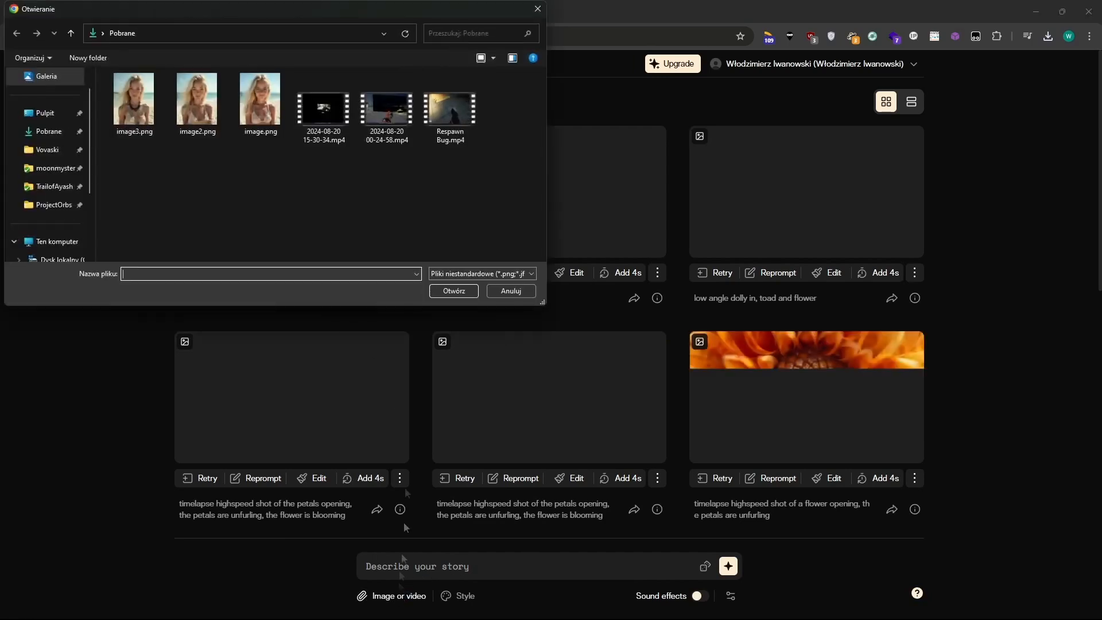
{"action": "left_click", "coordinate": [140, 97]}
{"action": "double_click", "coordinate": [139, 96]}
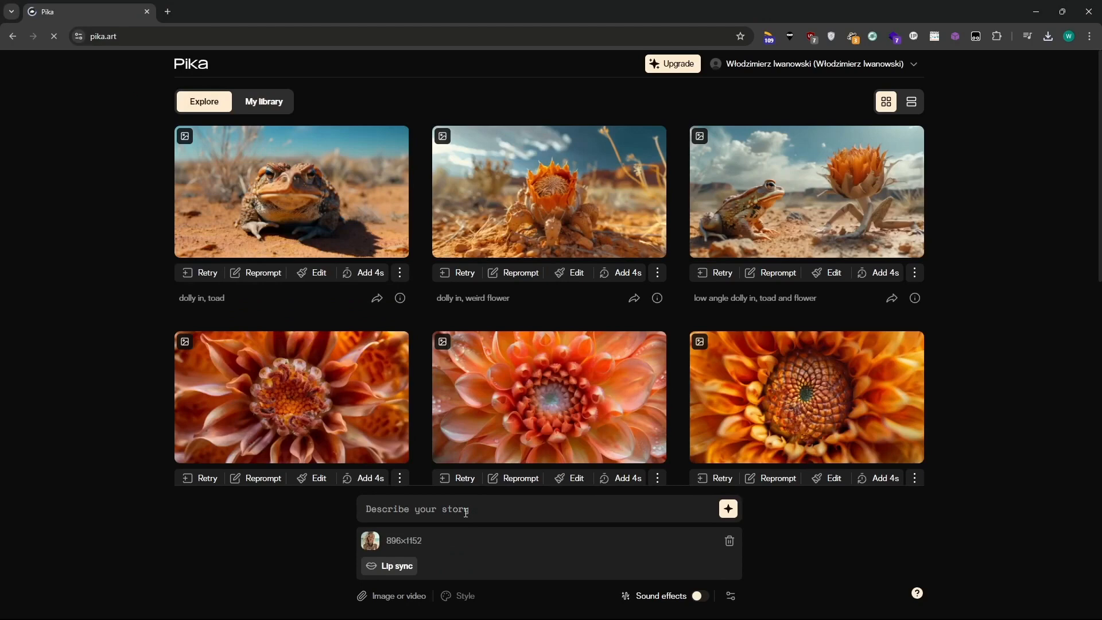
Open the lip sync audio dialog for the attached image, and download the newest ElevenLabs history entry as an MP3 file.
{"action": "left_click", "coordinate": [407, 568]}
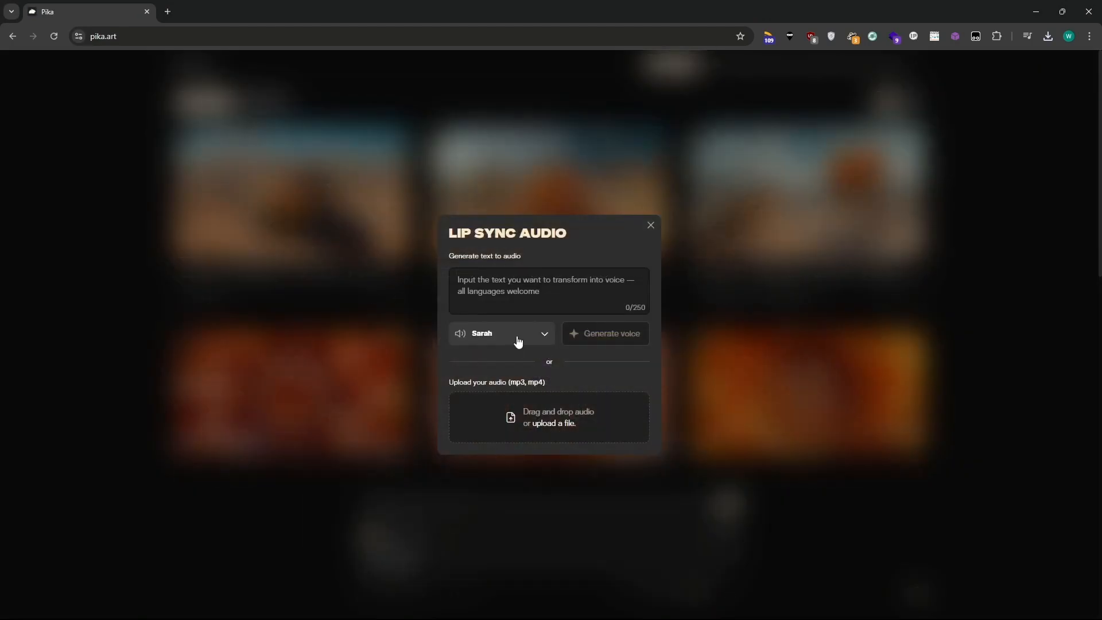
{"action": "left_click", "coordinate": [549, 423]}
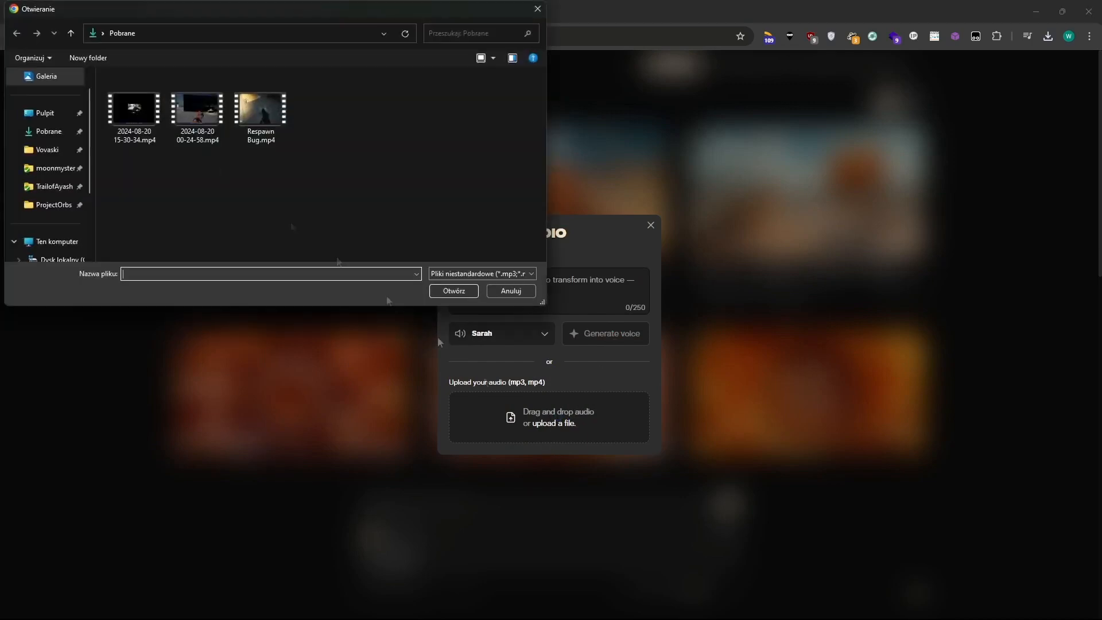
{"action": "left_click", "coordinate": [510, 291]}
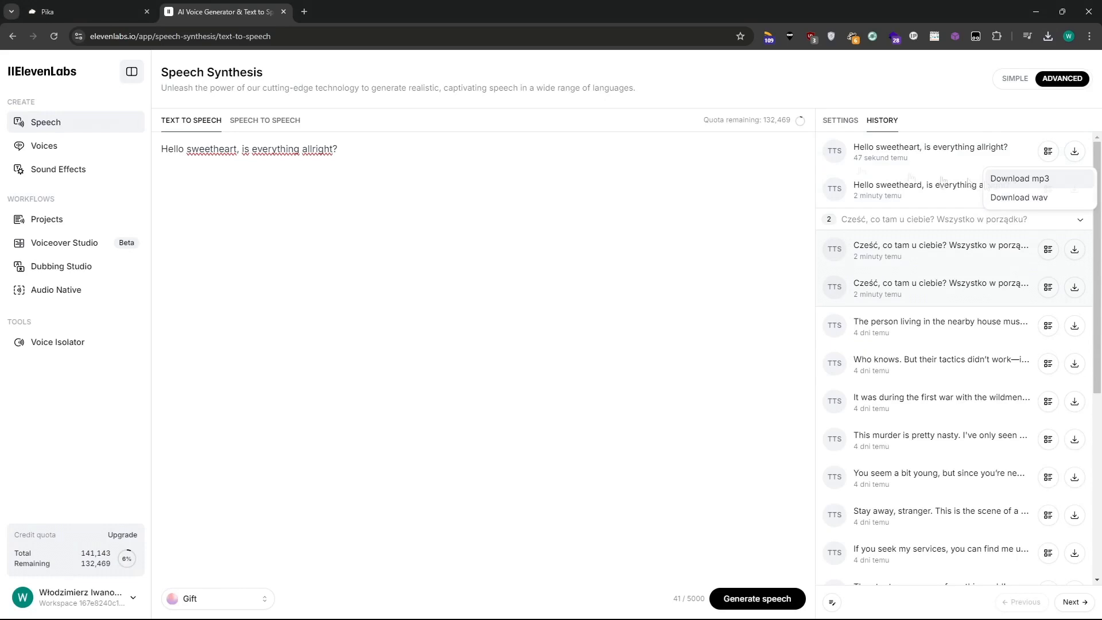
{"action": "left_click", "coordinate": [999, 179]}
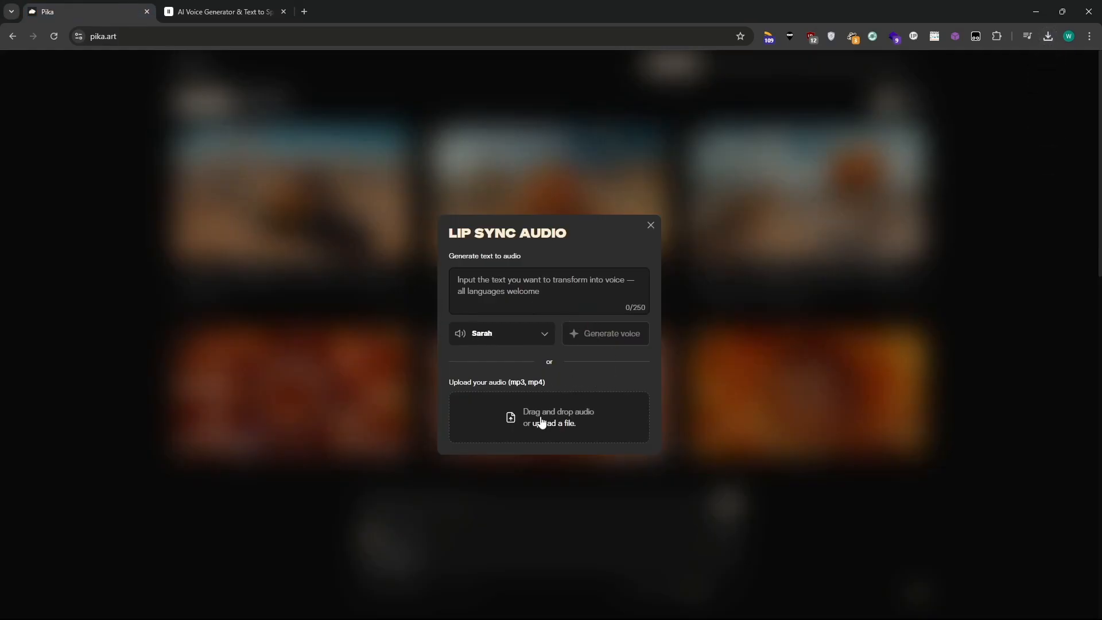
Upload the downloaded MP3 speech to Pika as the lip sync audio and generate the video with the full clip.
{"action": "left_click", "coordinate": [550, 423]}
{"action": "double_click", "coordinate": [136, 109]}
{"action": "left_click", "coordinate": [595, 390]}
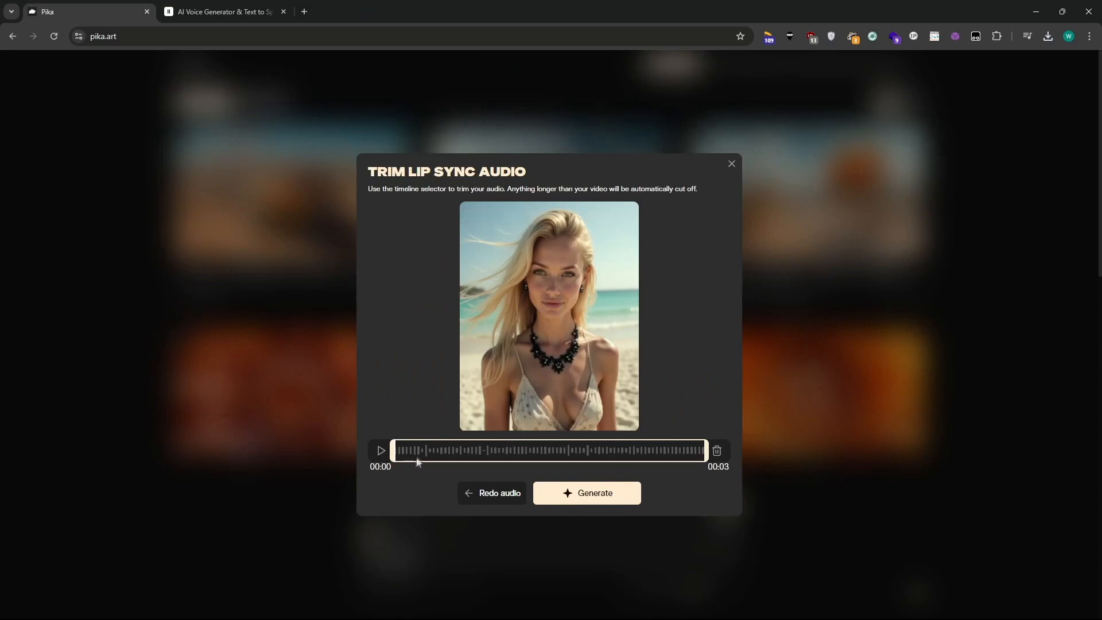
{"action": "left_click", "coordinate": [577, 496]}
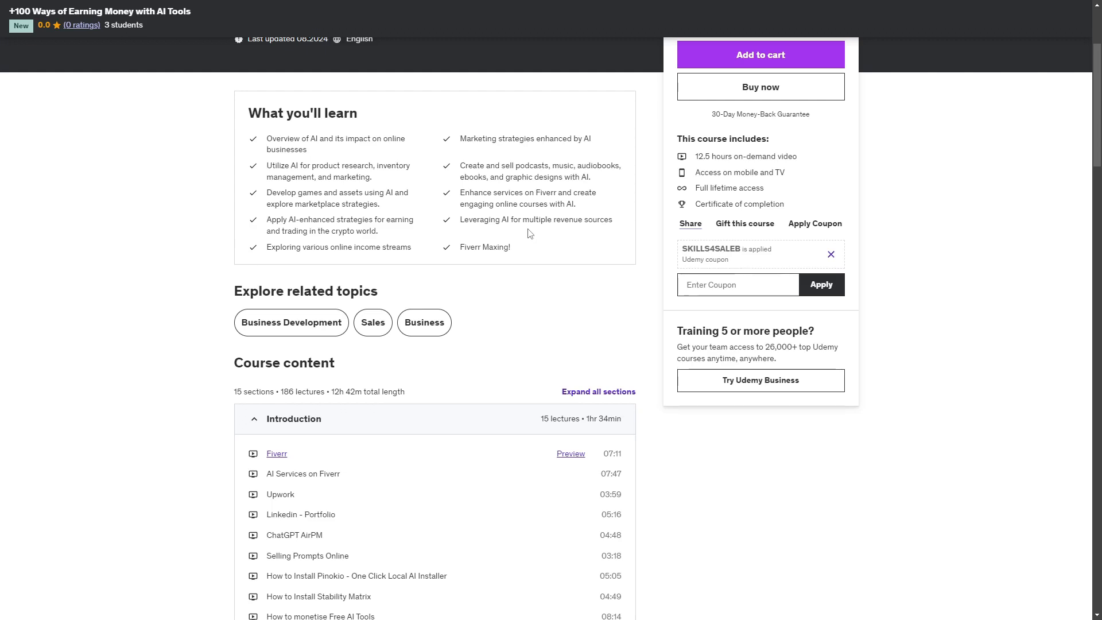
Examine the course content sections and Introduction lectures on the Udemy page of "+100 Ways of Earning Money with AI Tools".
{"action": "scroll", "coordinate": [530, 233], "scroll_direction": "down", "scroll_amount": 1}
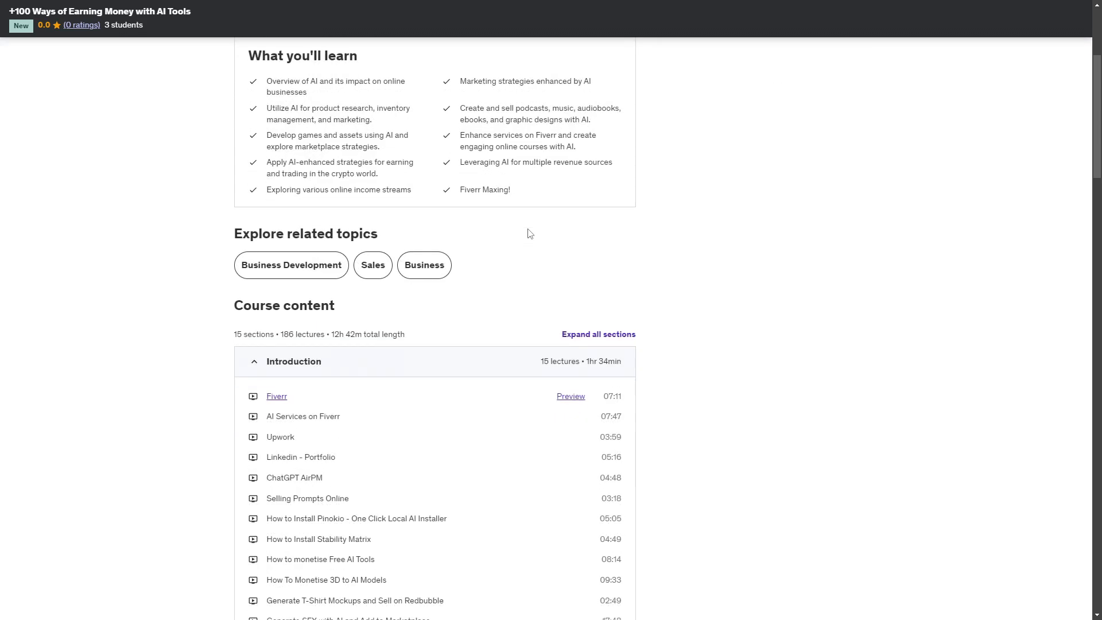
{"action": "scroll", "coordinate": [530, 233], "scroll_direction": "down", "scroll_amount": 3}
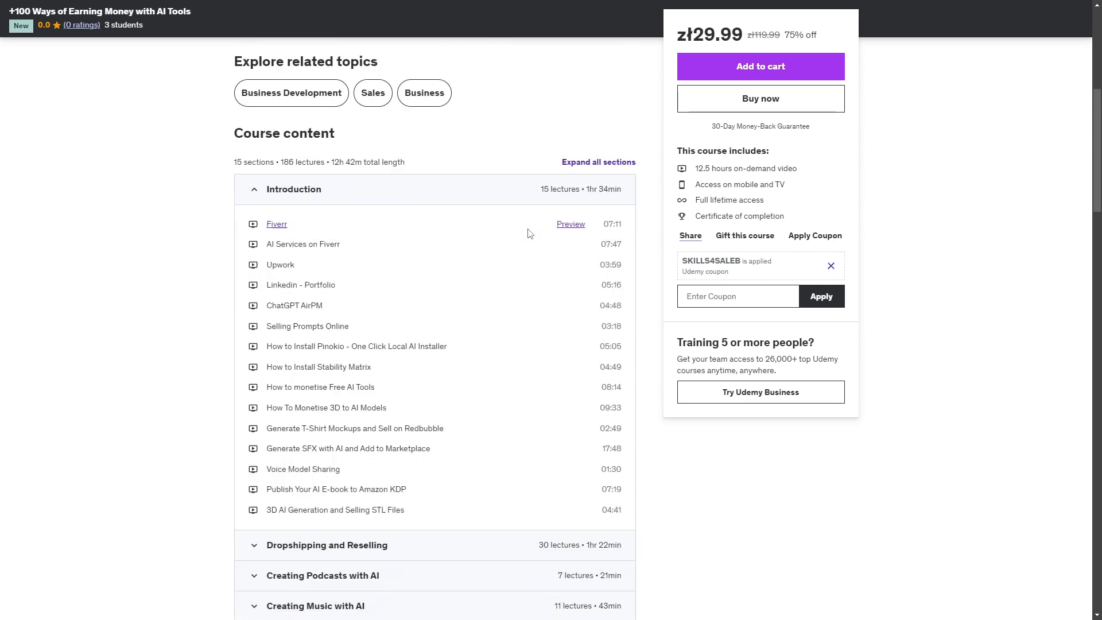
{"action": "scroll", "coordinate": [287, 344], "scroll_direction": "down", "scroll_amount": 5}
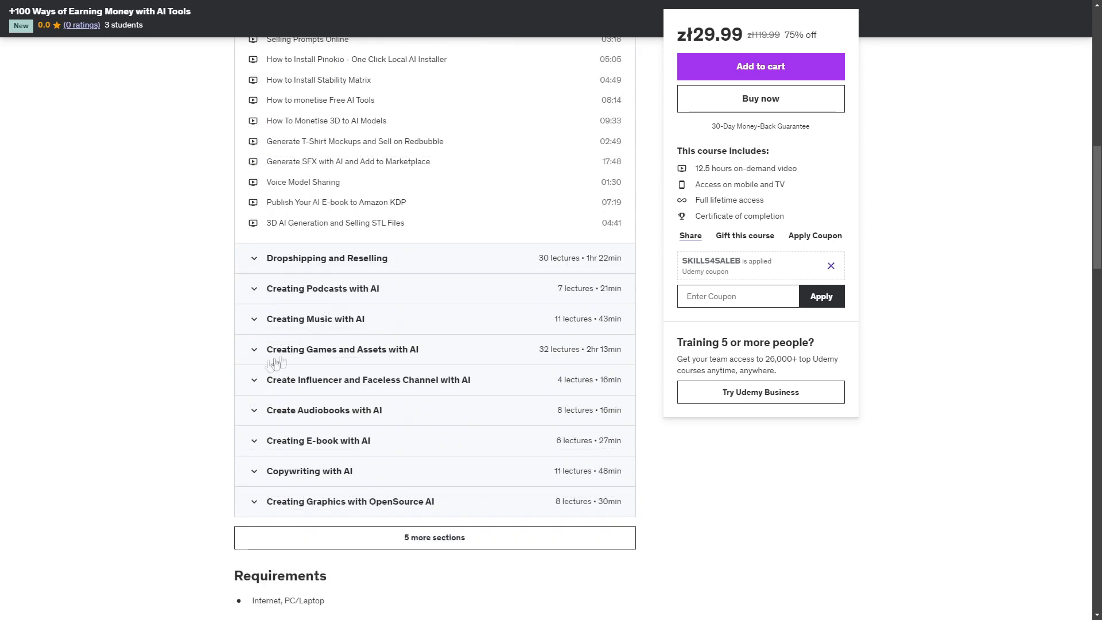
{"action": "scroll", "coordinate": [253, 373], "scroll_direction": "up", "scroll_amount": 2}
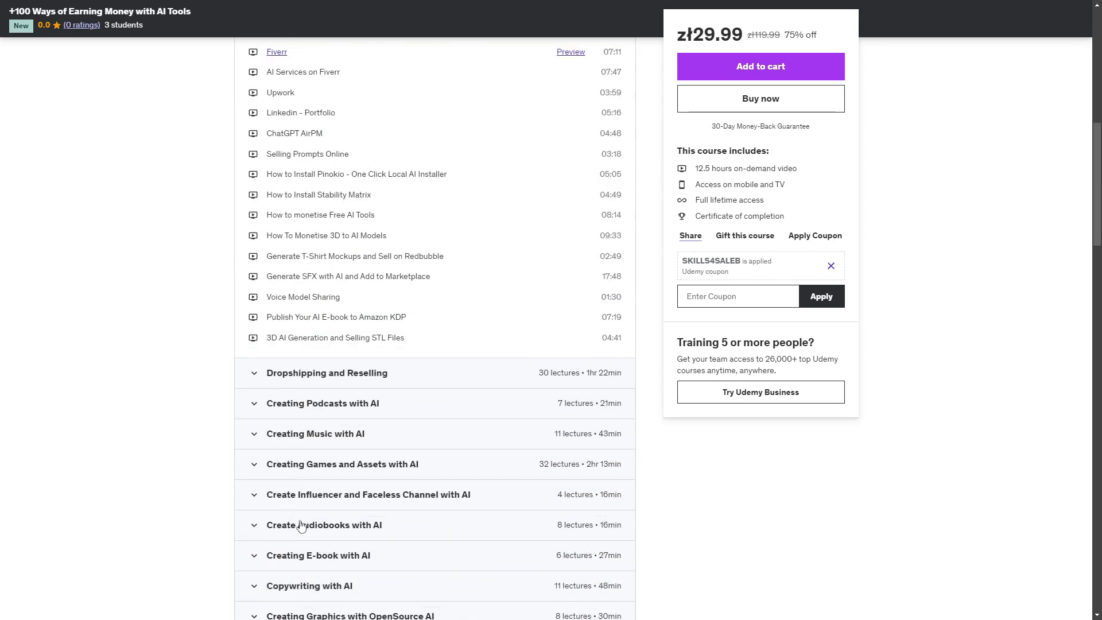
{"action": "scroll", "coordinate": [284, 468], "scroll_direction": "up", "scroll_amount": 1}
{"action": "scroll", "coordinate": [282, 462], "scroll_direction": "up", "scroll_amount": 5}
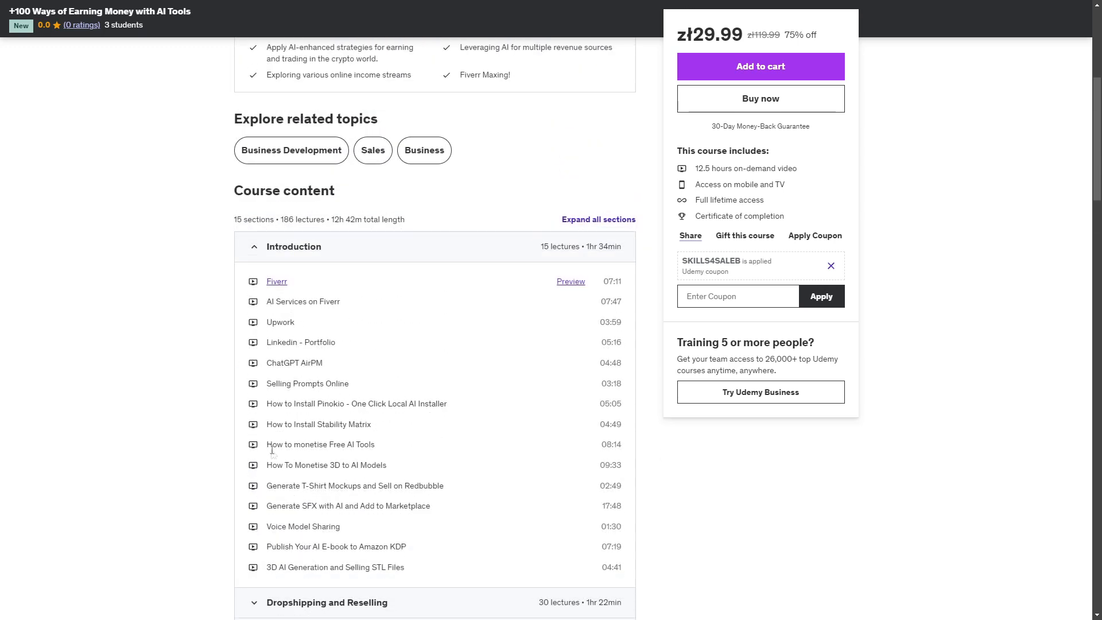